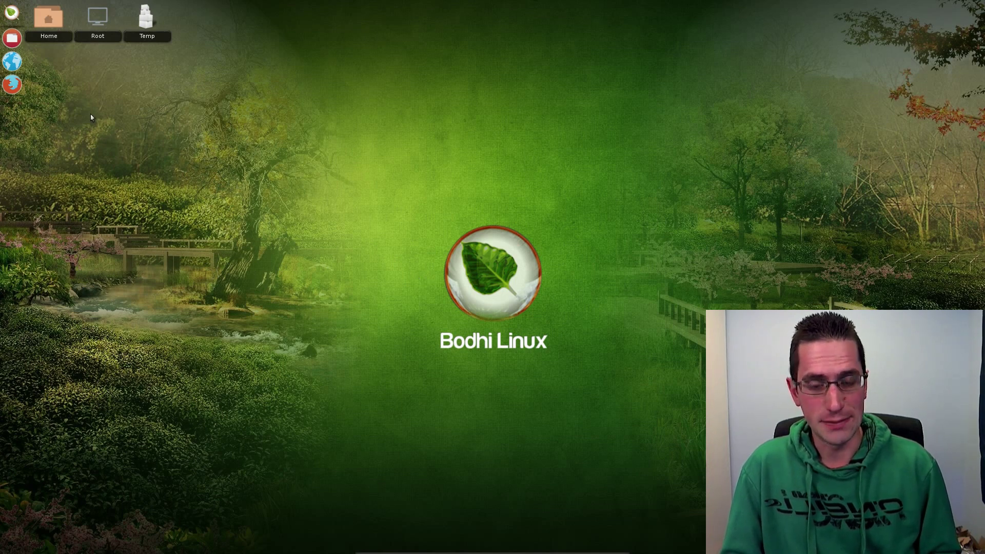
Search the launcher for 'mid' and start Midori in private browsing mode.
left_click(12, 13)
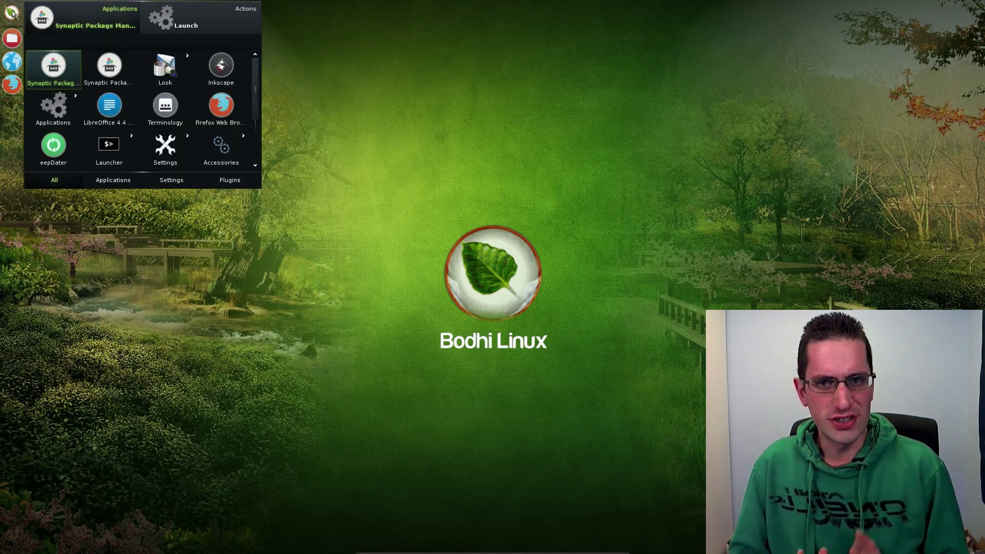
scroll(73, 105, "down", 2)
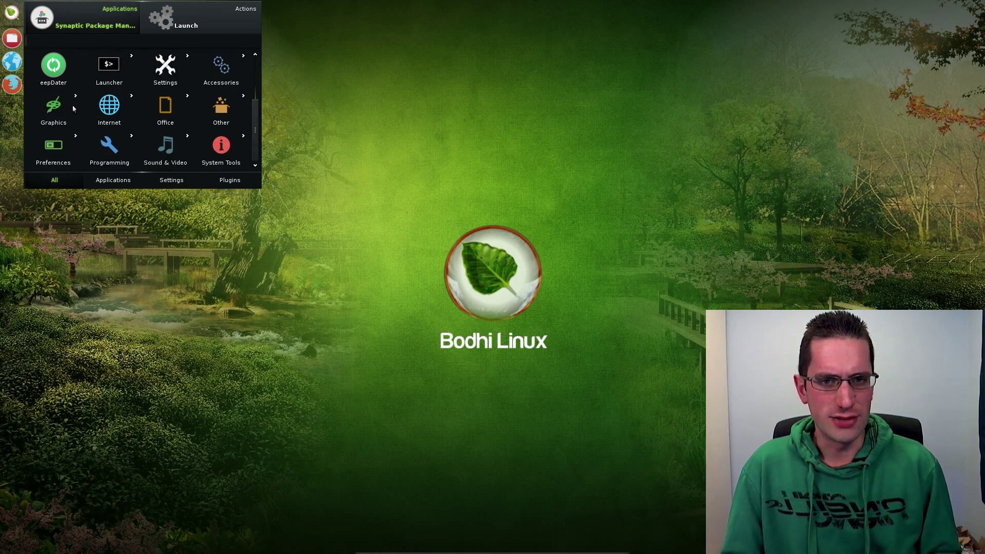
scroll(164, 67, "up", 2)
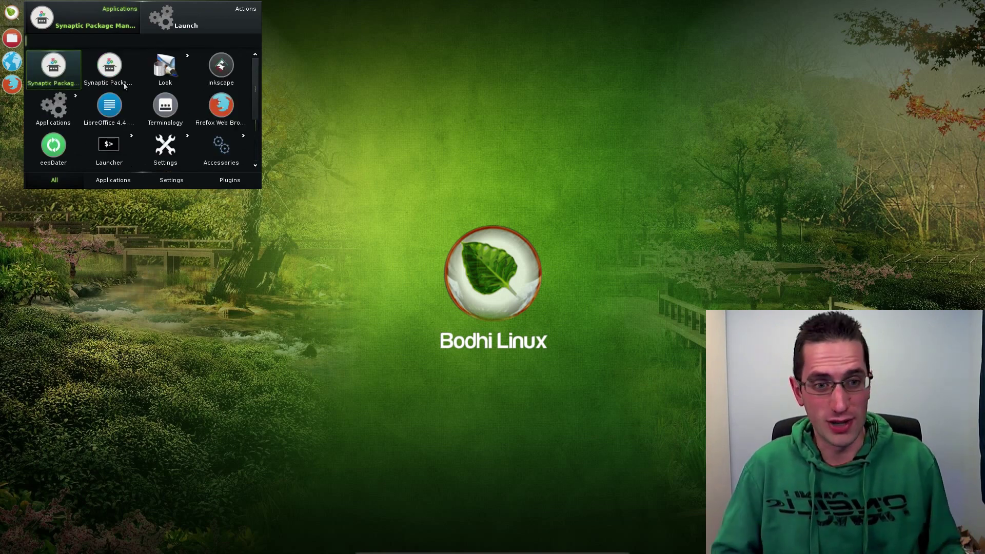
type("mid")
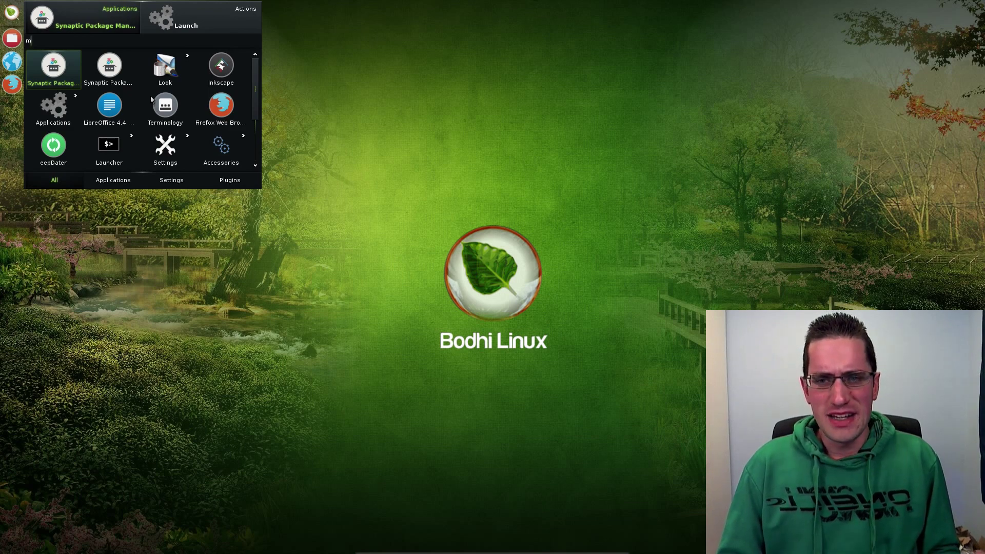
left_click(108, 72)
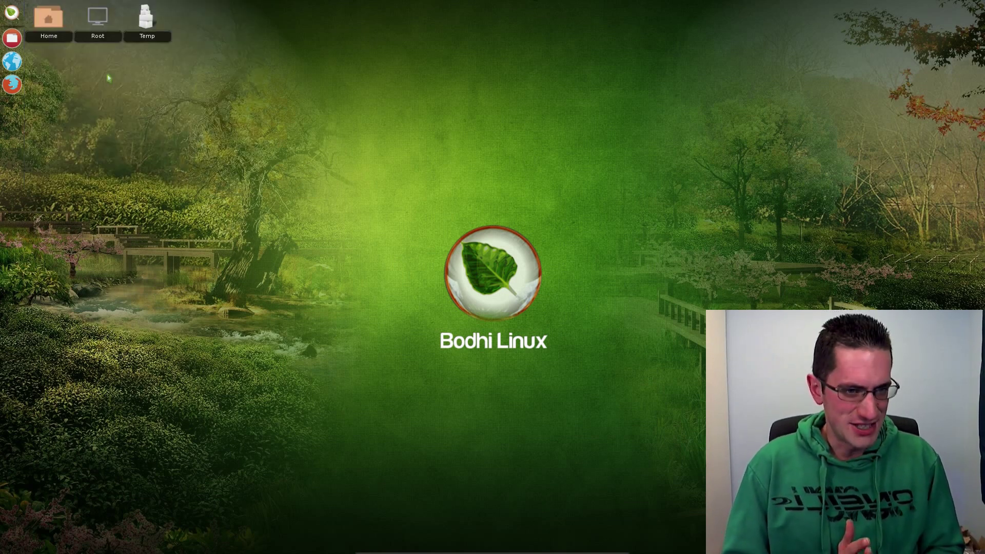
Browse the AppCenter's Office Software list, then return to the category page.
left_click(210, 64)
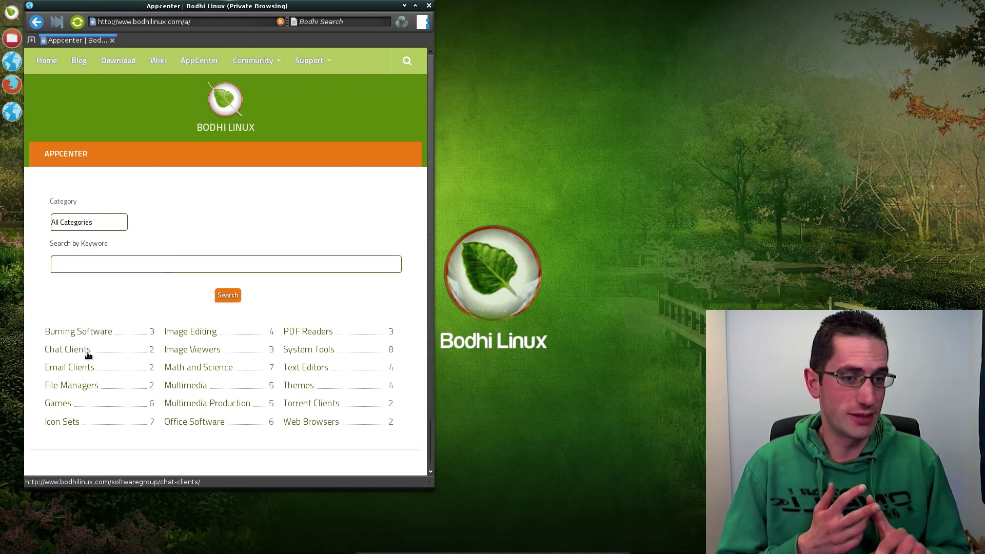
left_click(200, 422)
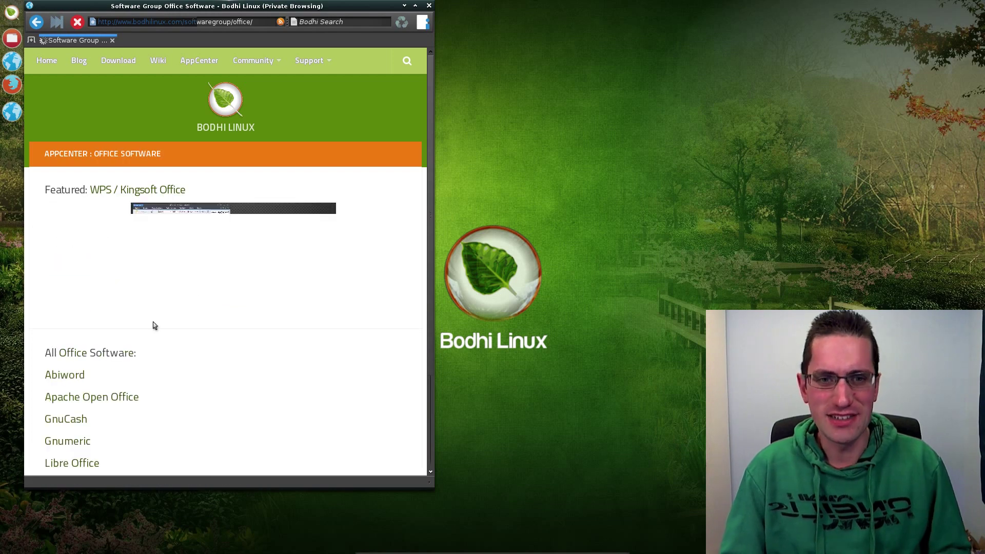
scroll(155, 326, "down", 2)
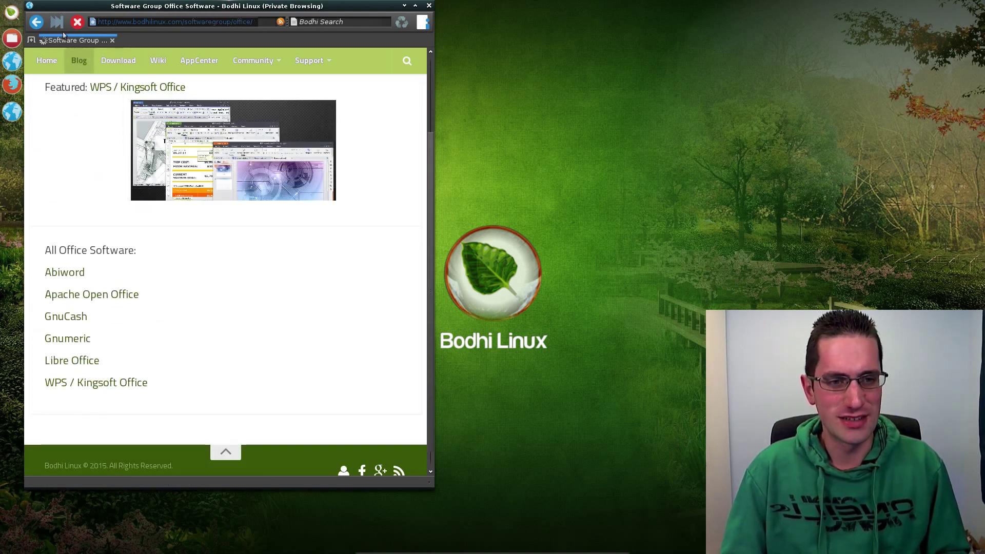
left_click(37, 22)
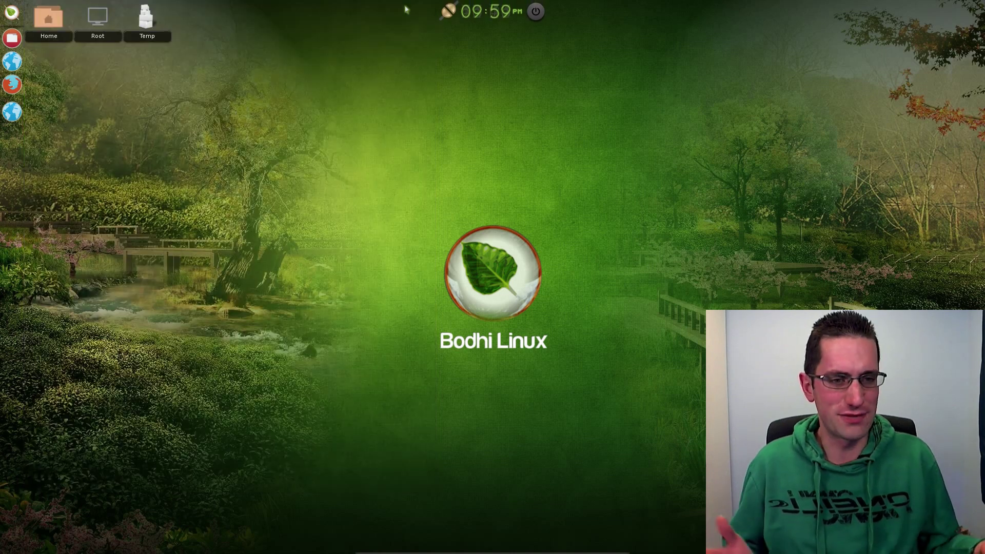
Close Midori and view the calendar under the shelf clock.
left_click(428, 6)
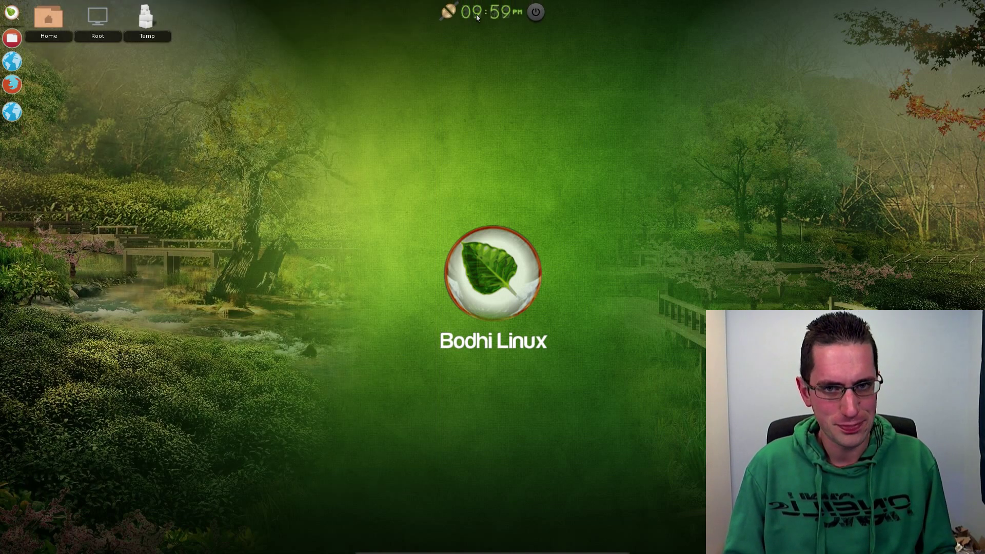
left_click(477, 17)
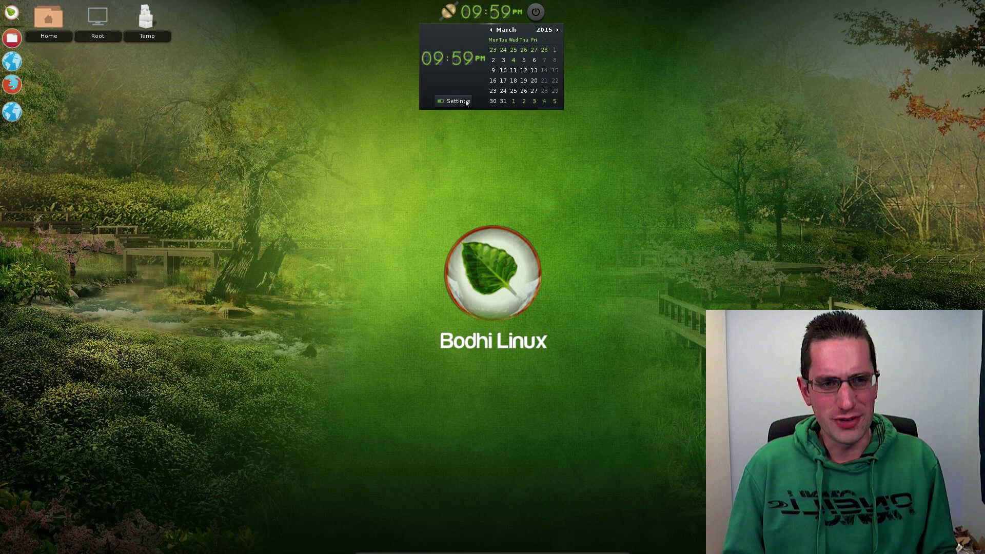
left_click(466, 146)
left_click(466, 133)
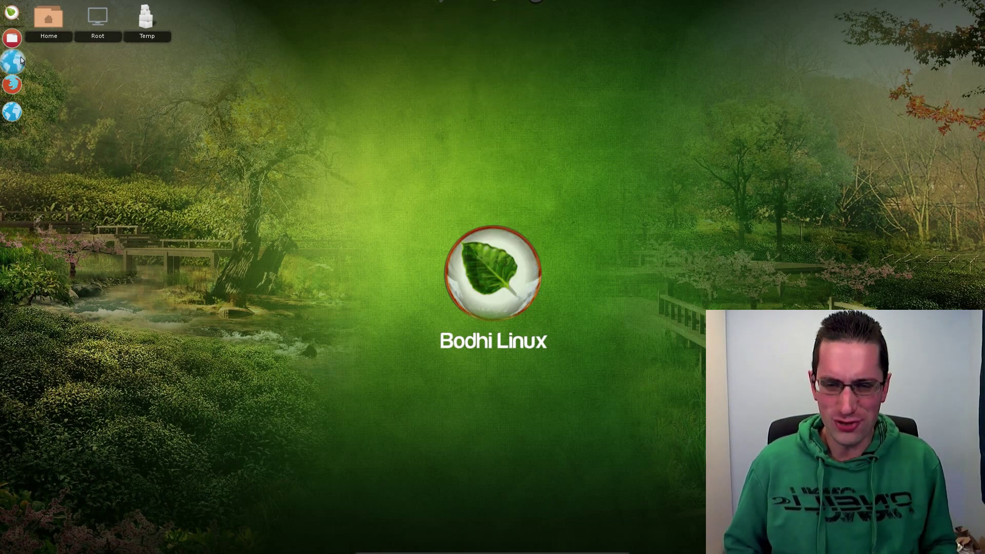
Open the Theme Selector from Main menu > Settings > Theme.
left_click(86, 93)
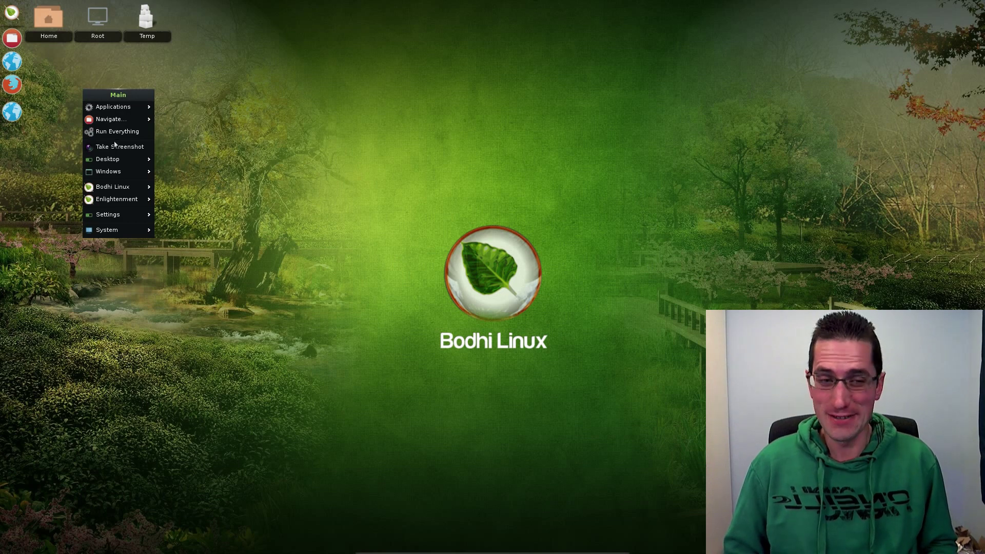
mouse_move(123, 215)
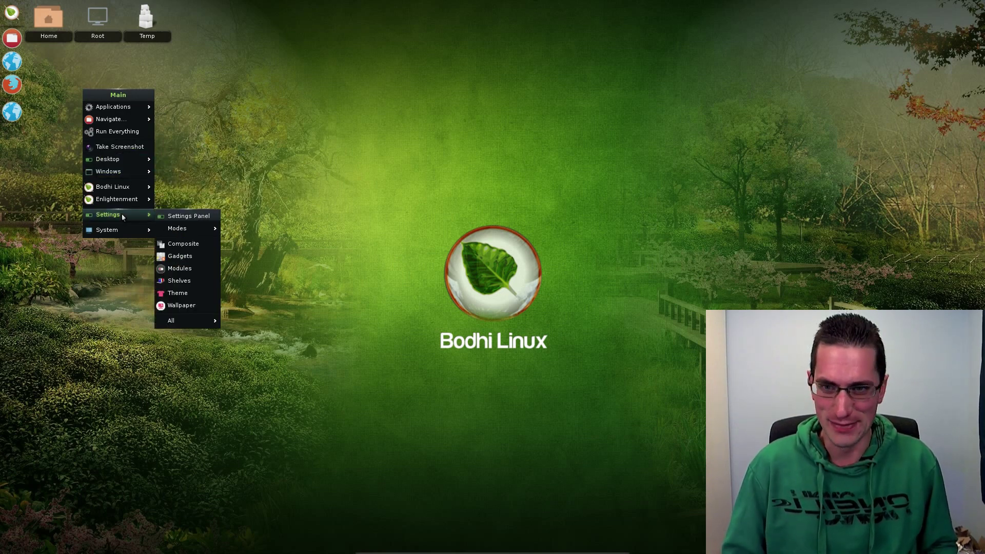
left_click(179, 294)
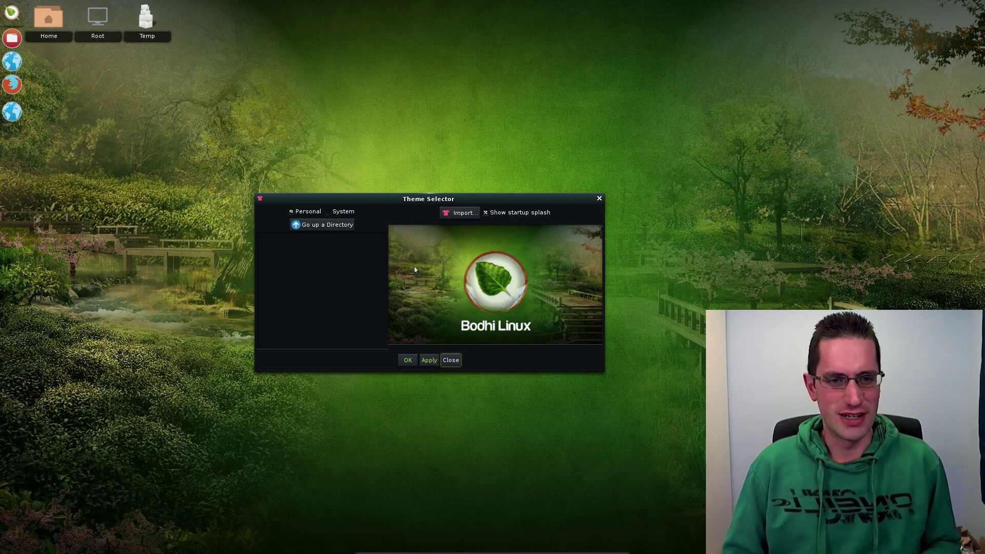
Preview the system themes Angelic, default and Green-Onix, then close without applying any.
left_click(328, 211)
left_click(330, 238)
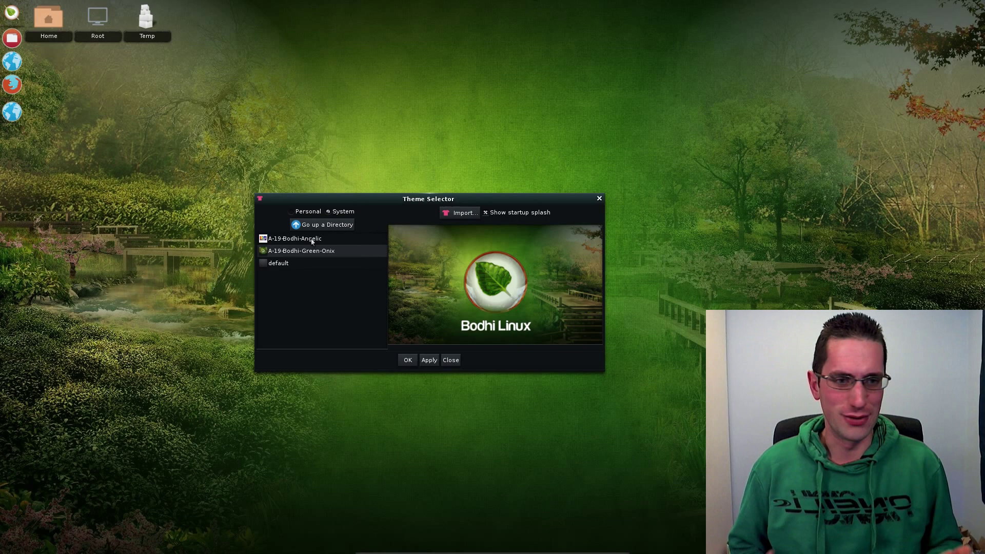
left_click(288, 267)
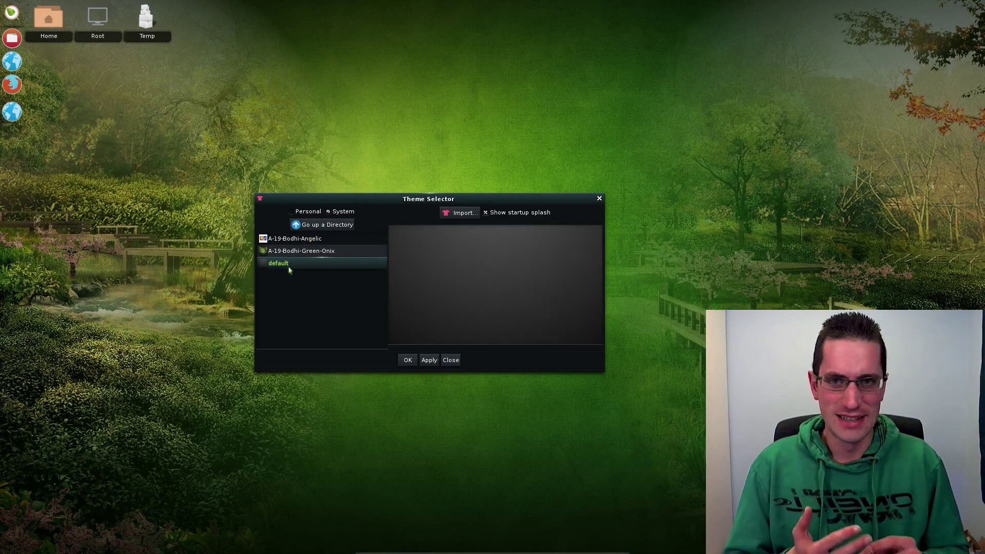
left_click(299, 253)
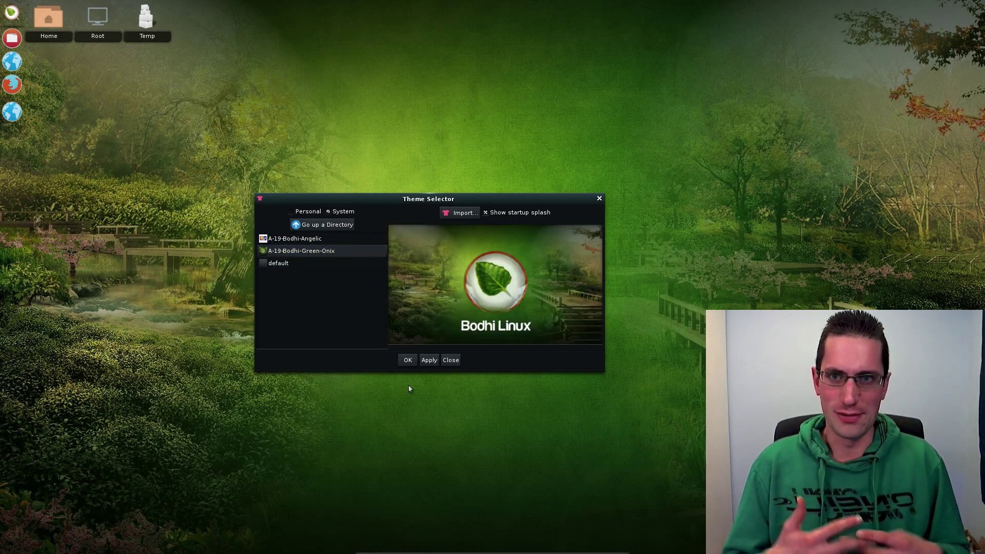
left_click(447, 360)
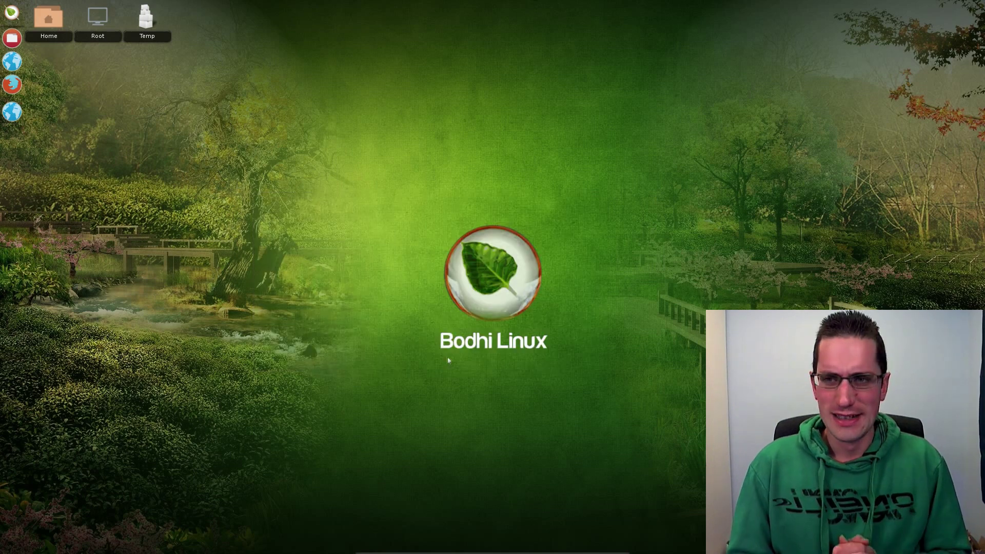
Launch Synaptic Package Manager and dismiss the missing-privileges warning.
left_click(10, 19)
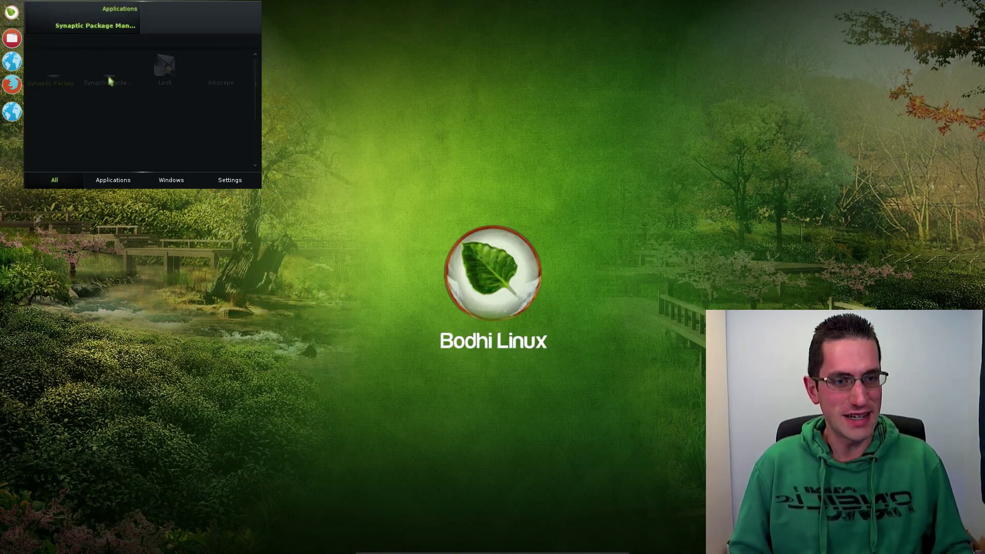
left_click(54, 66)
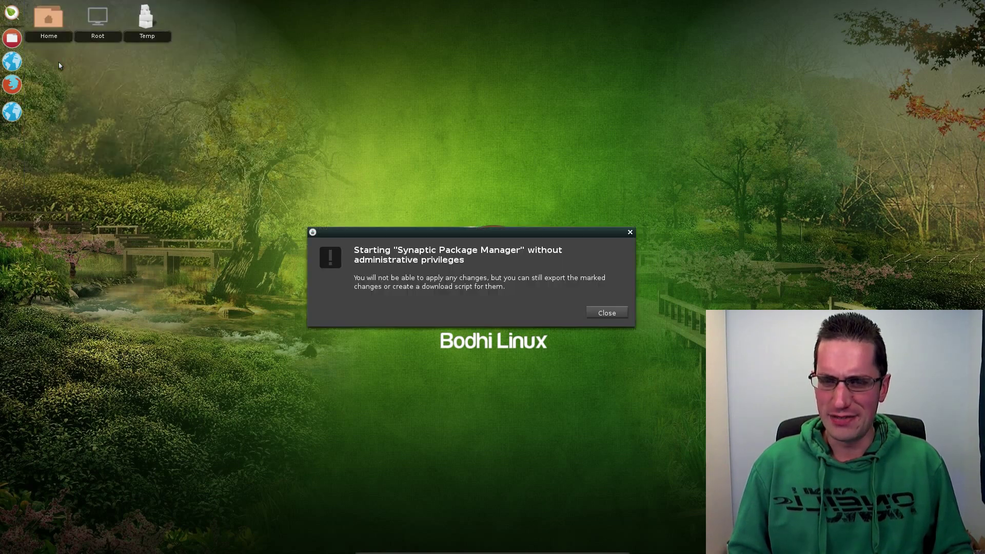
left_click(618, 312)
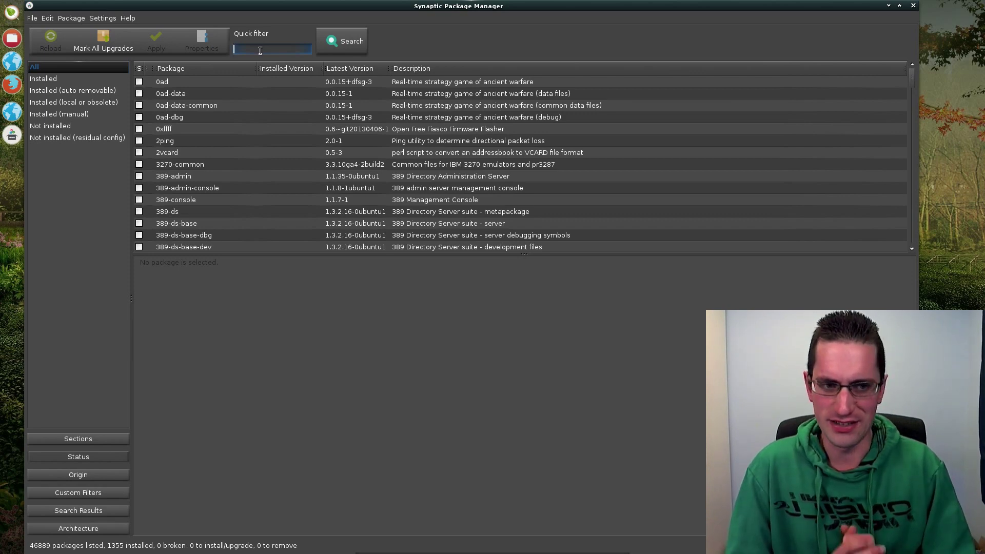
Filter packages for bodhi-theme-e19, select the radiance theme, and minimize Synaptic.
type("bodhi-theme")
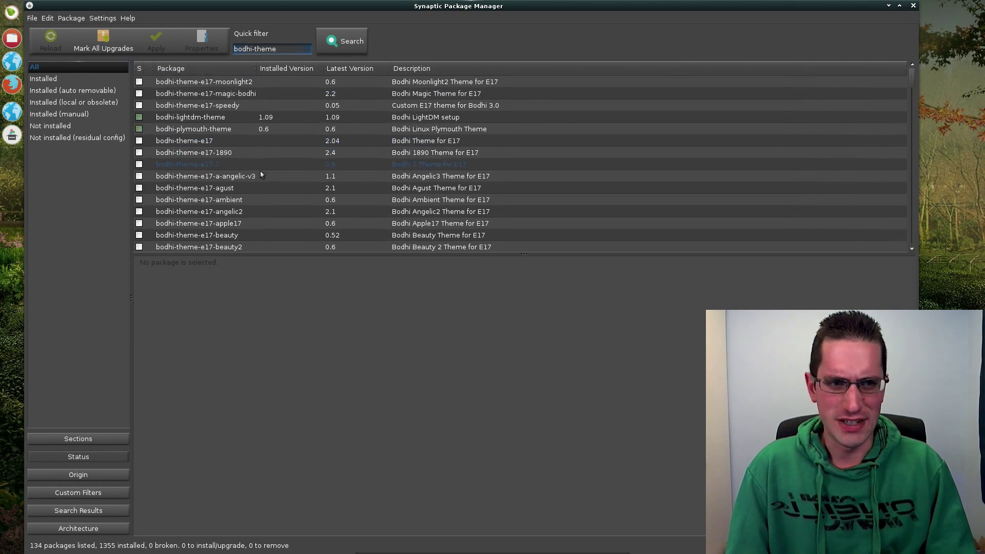
scroll(260, 174, "down", 1)
scroll(261, 175, "down", 1)
scroll(261, 175, "down", 4)
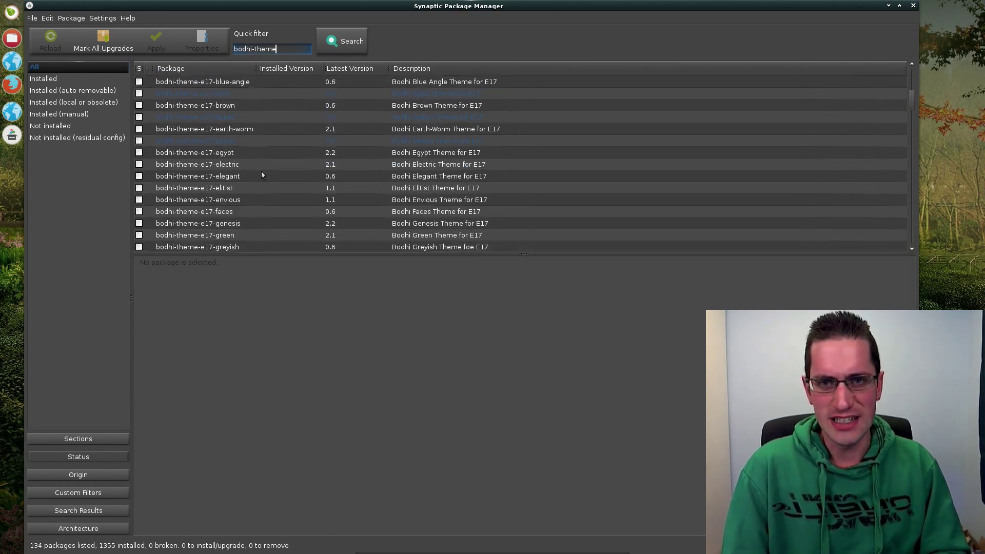
scroll(262, 173, "down", 6)
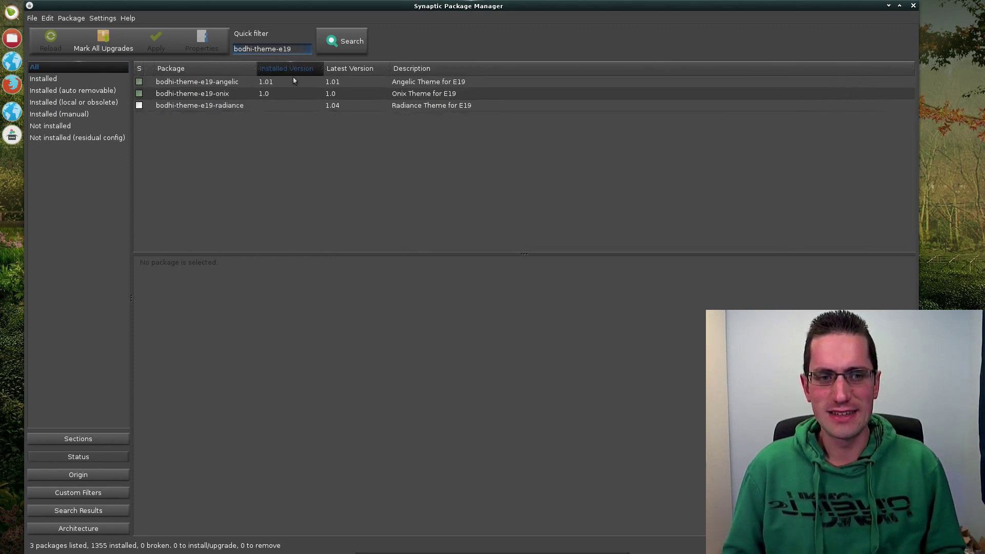
left_click(213, 107)
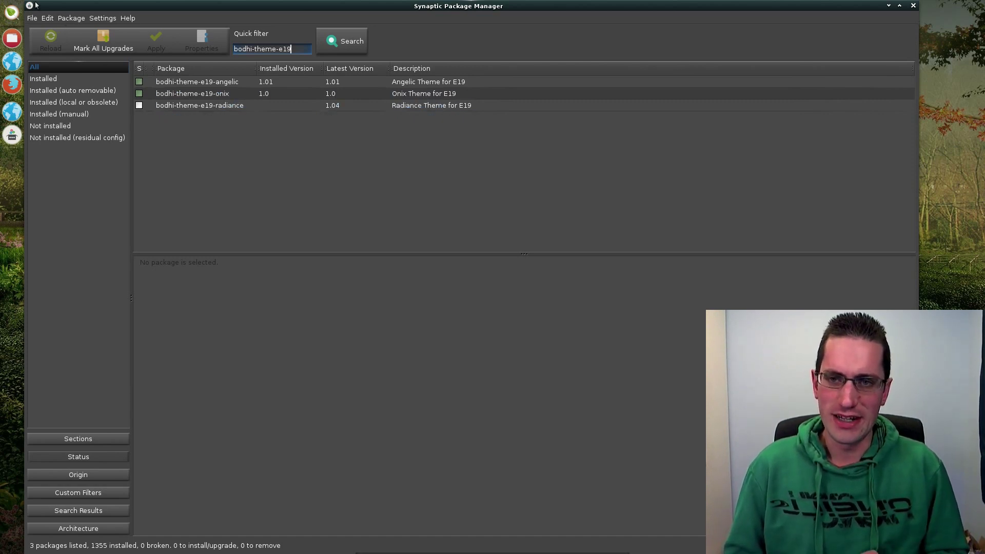
left_click(890, 6)
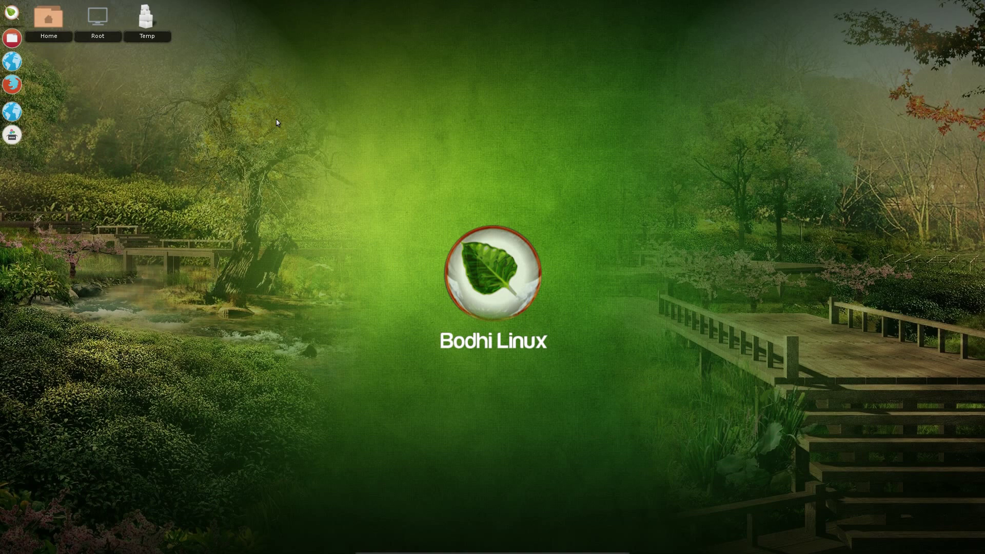
Show and dismiss the launcher and the shelf's network connection options.
left_click(12, 12)
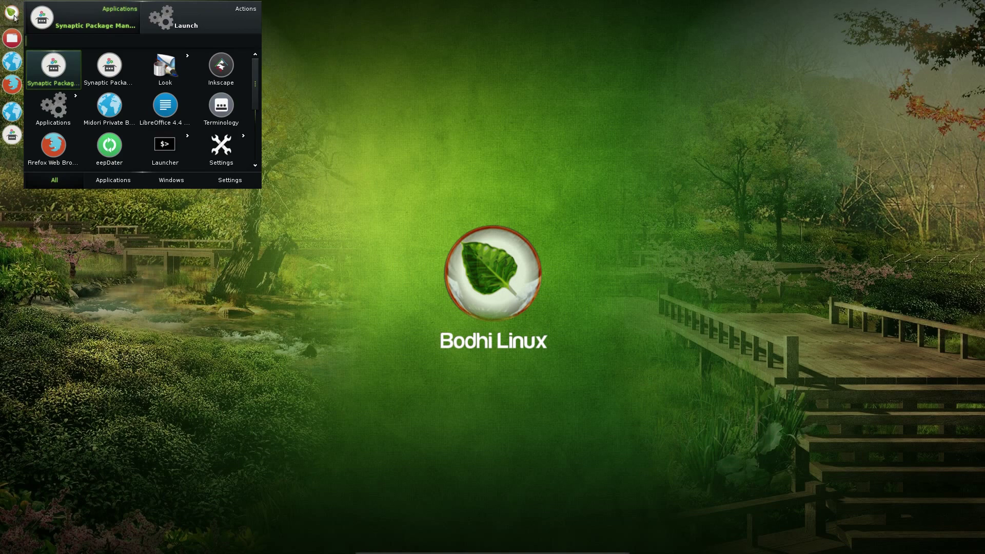
left_click(19, 56)
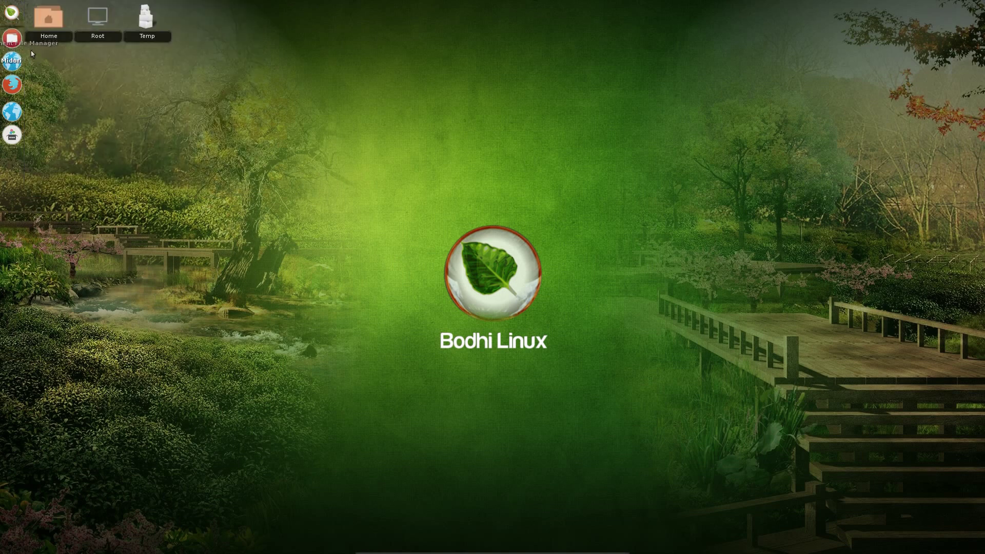
left_click(448, 11)
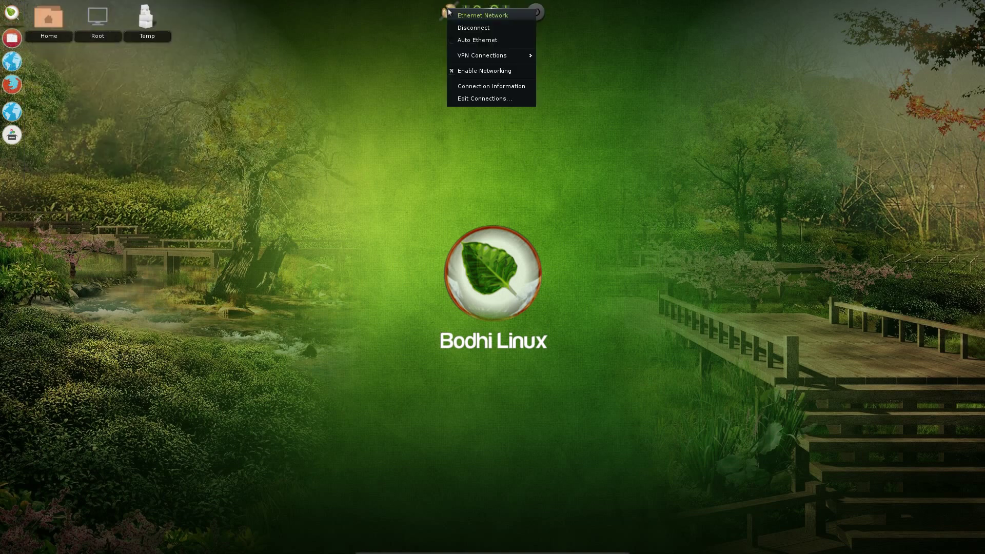
left_click(483, 6)
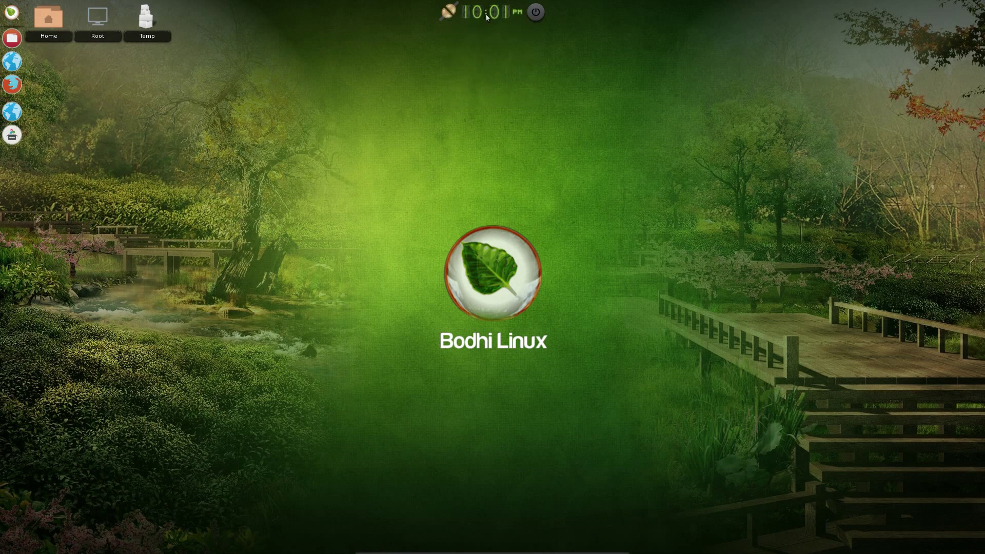
View the clock's calendar and the power/logout choices, dismissing both.
left_click(490, 16)
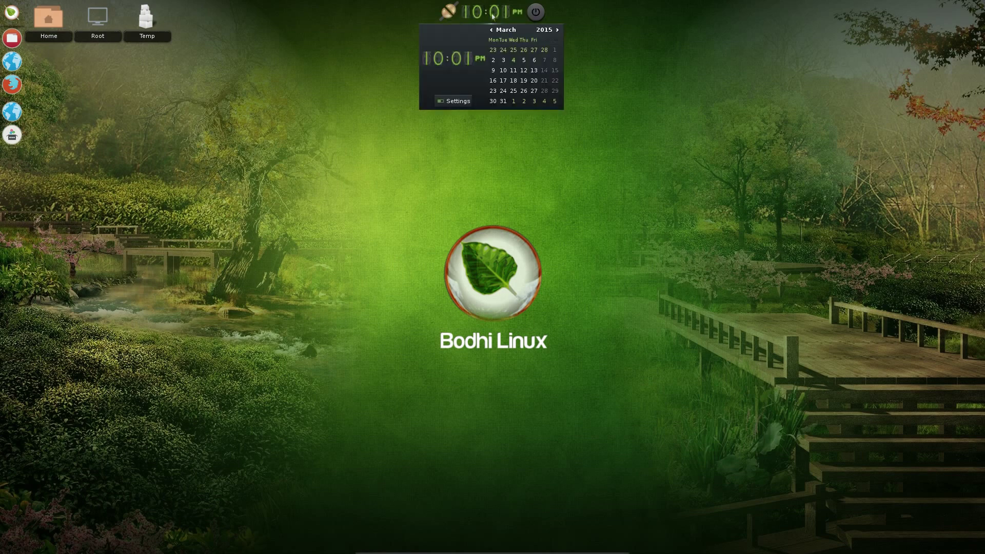
left_click(538, 15)
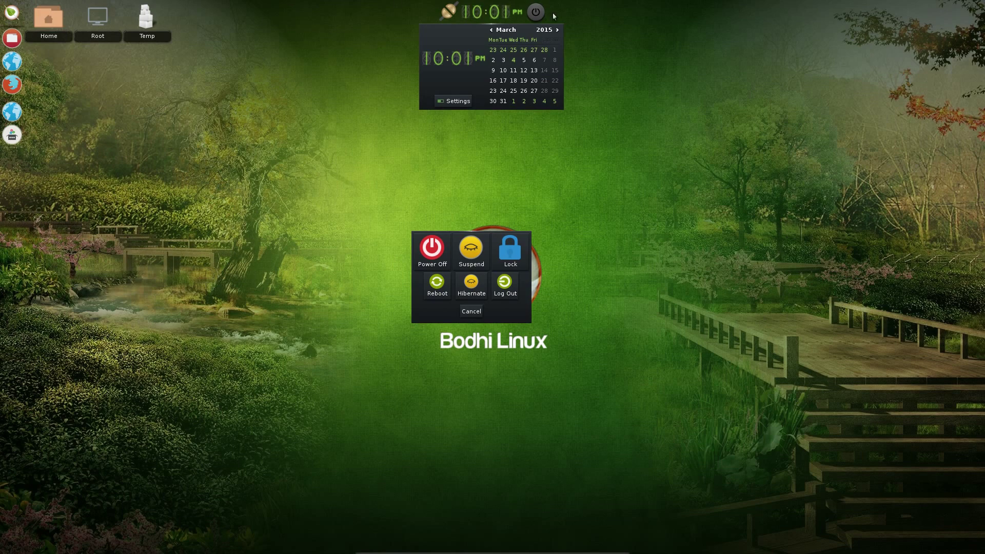
left_click(626, 66)
left_click(622, 73)
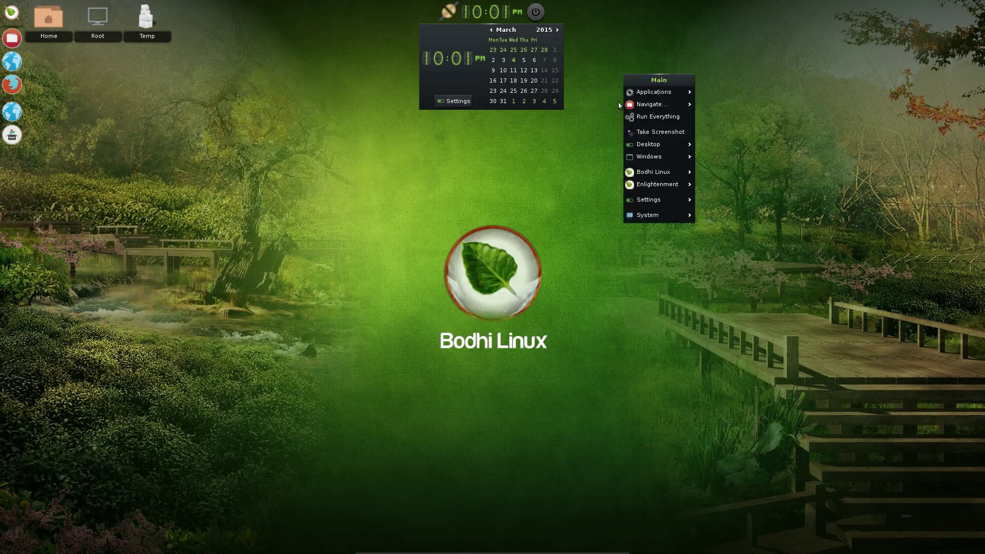
left_click(515, 183)
left_click(491, 11)
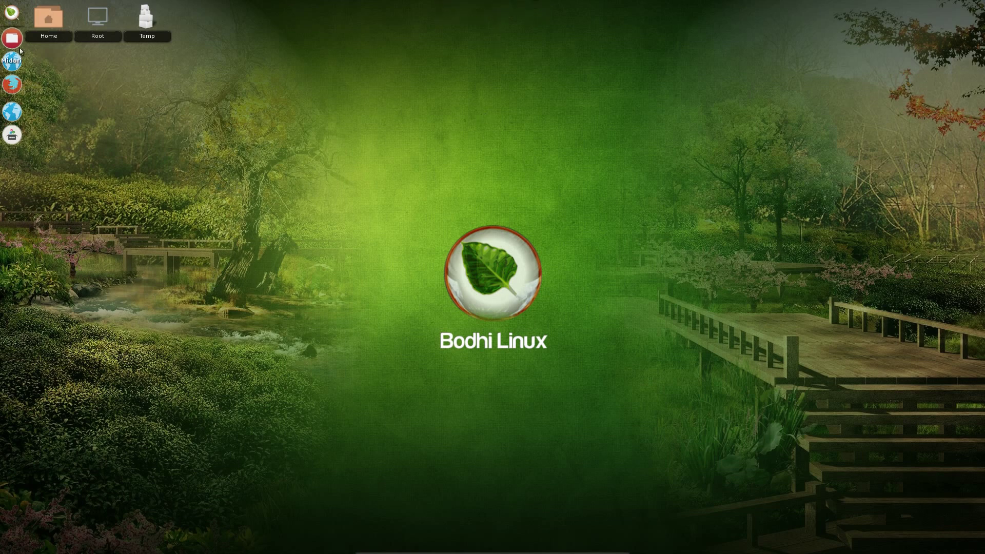
Bring up the Everything application launcher showing the app grid.
left_click(11, 11)
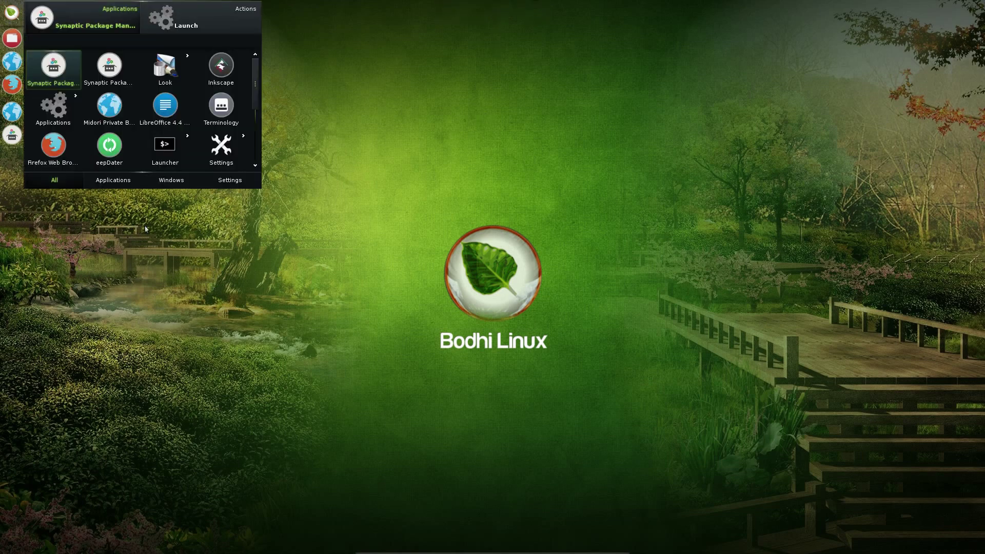
left_click(170, 221)
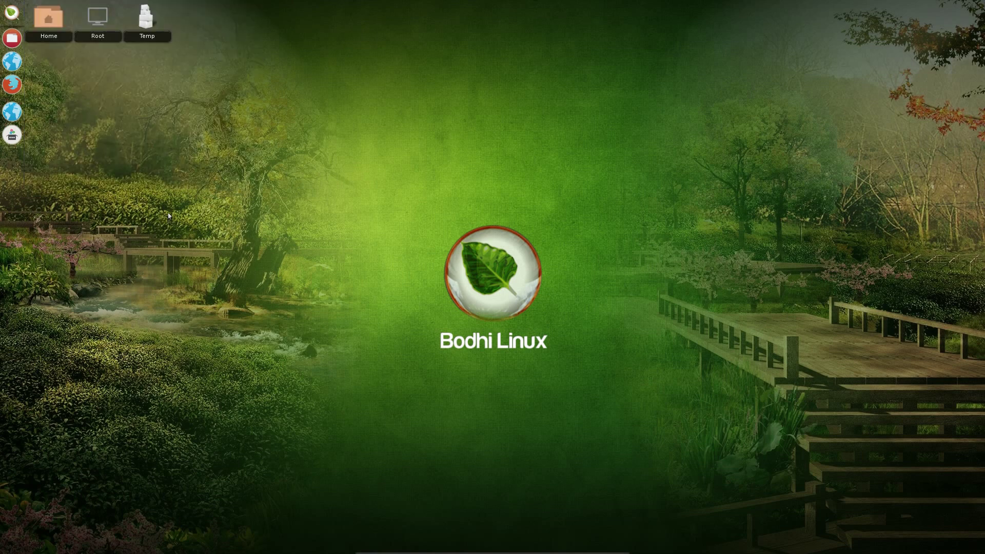
left_click(195, 177)
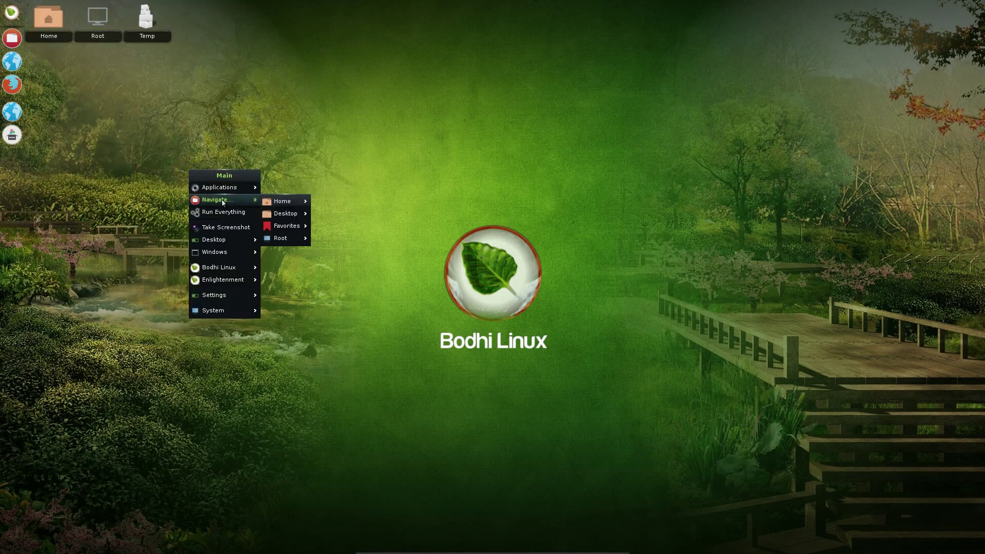
mouse_move(220, 296)
left_click(12, 16)
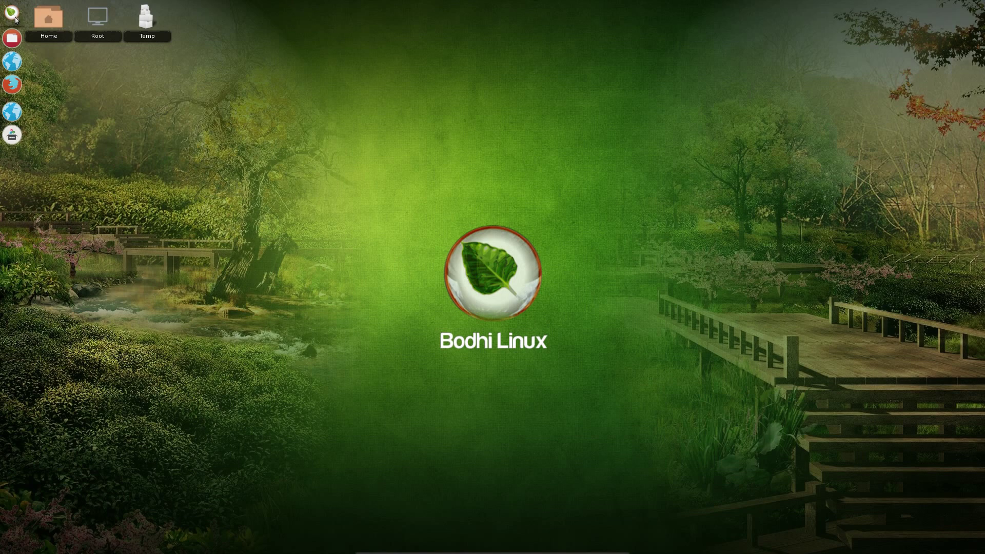
left_click(12, 16)
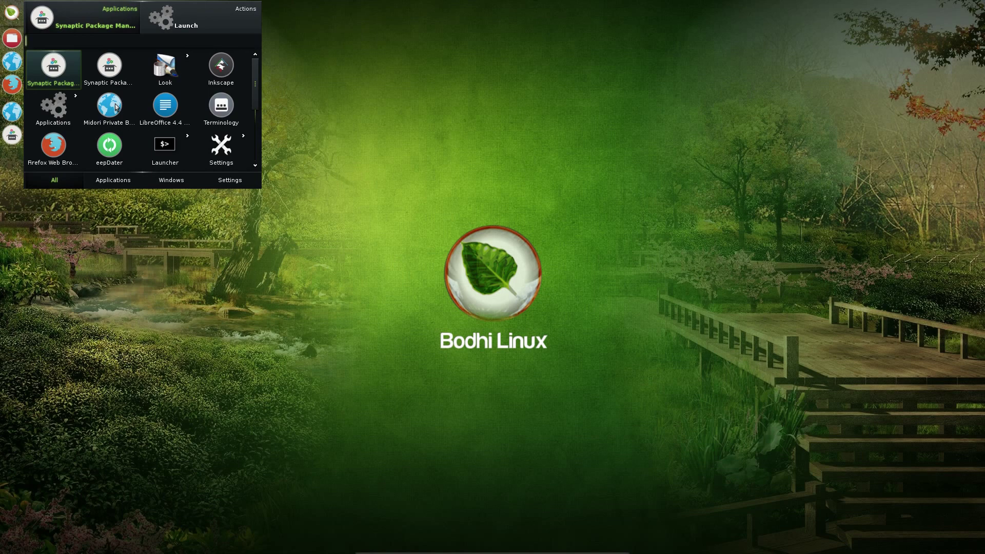
type("gim")
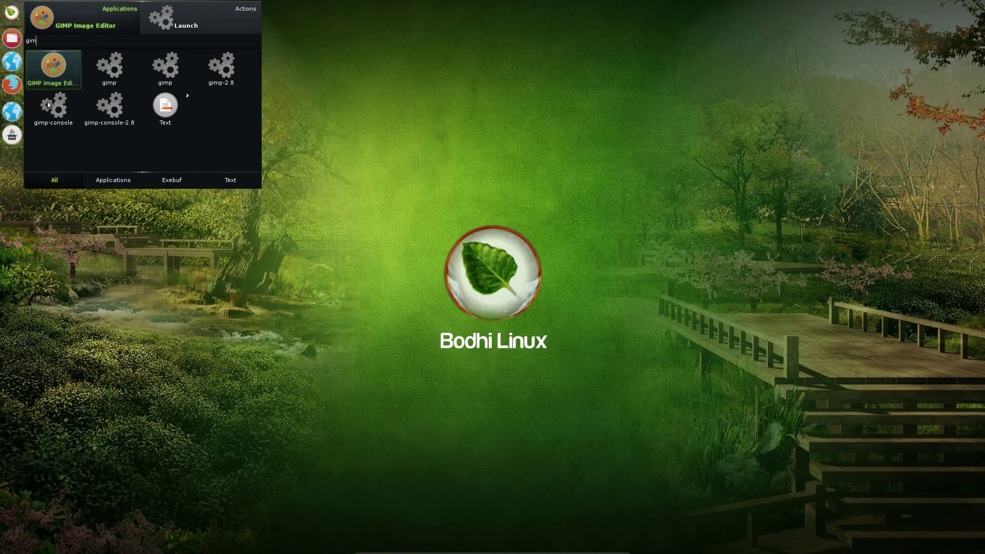
key("Return")
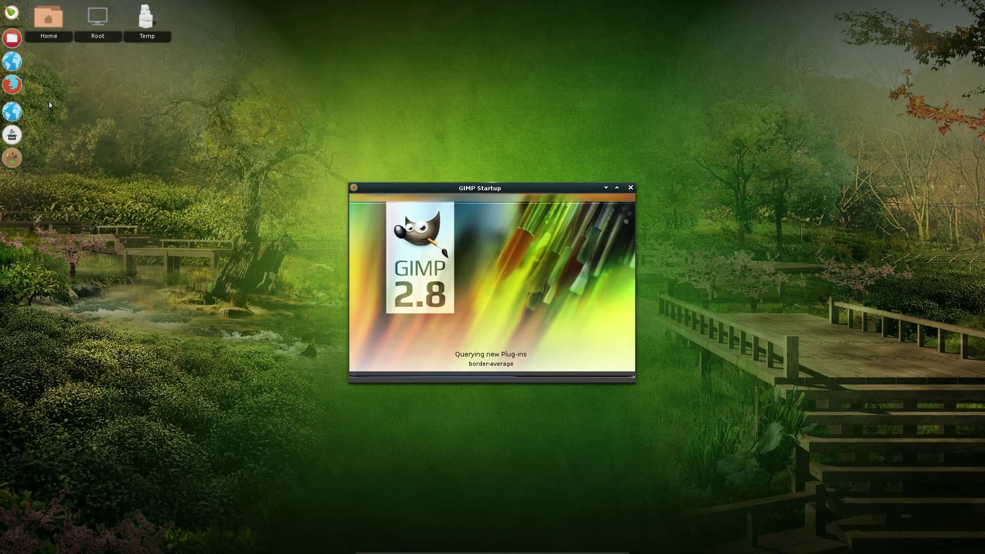
key("alt+Escape")
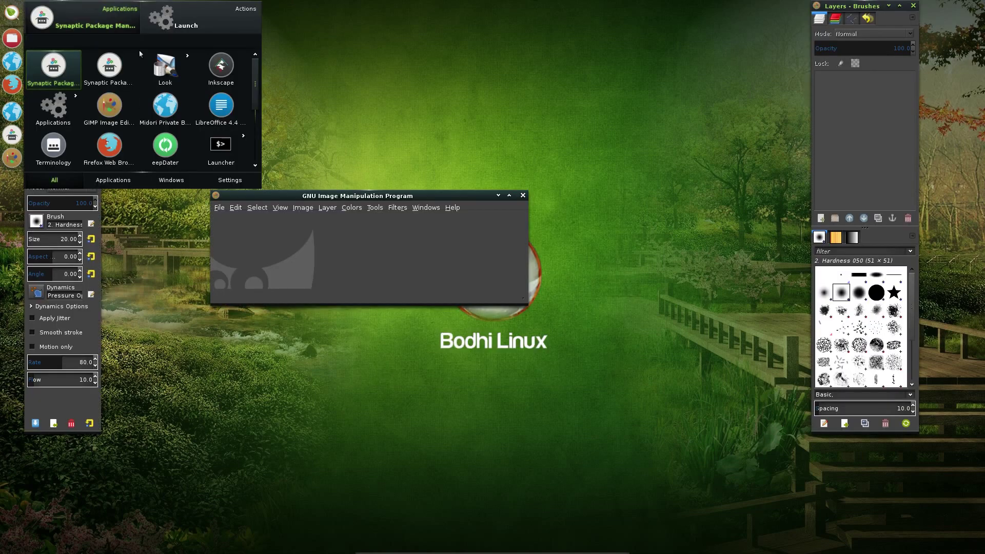
type("4*2")
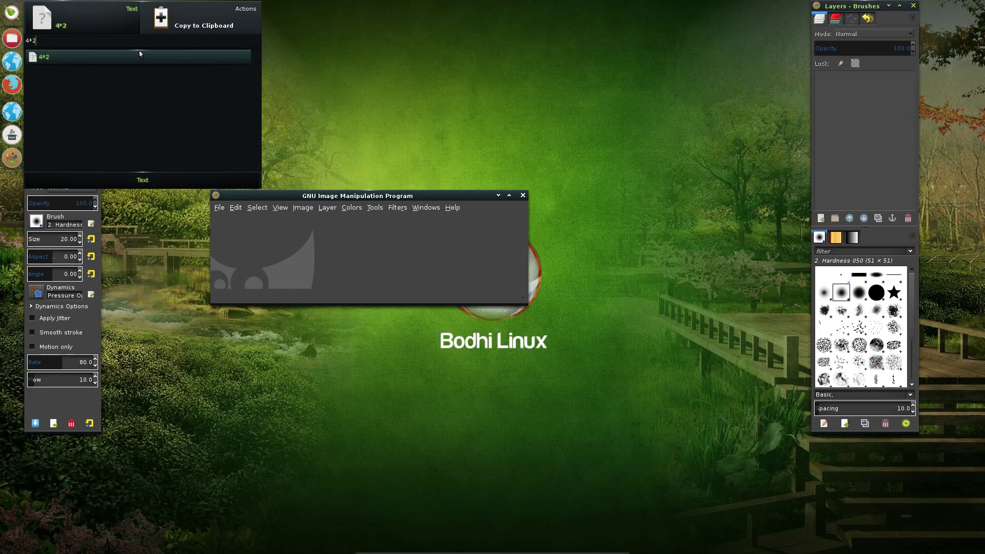
key("Escape")
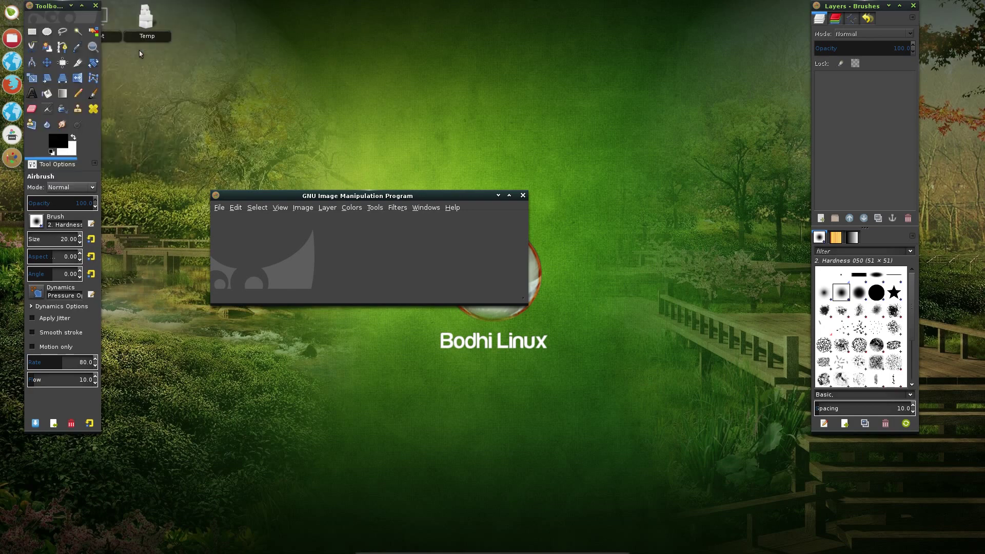
left_click(523, 195)
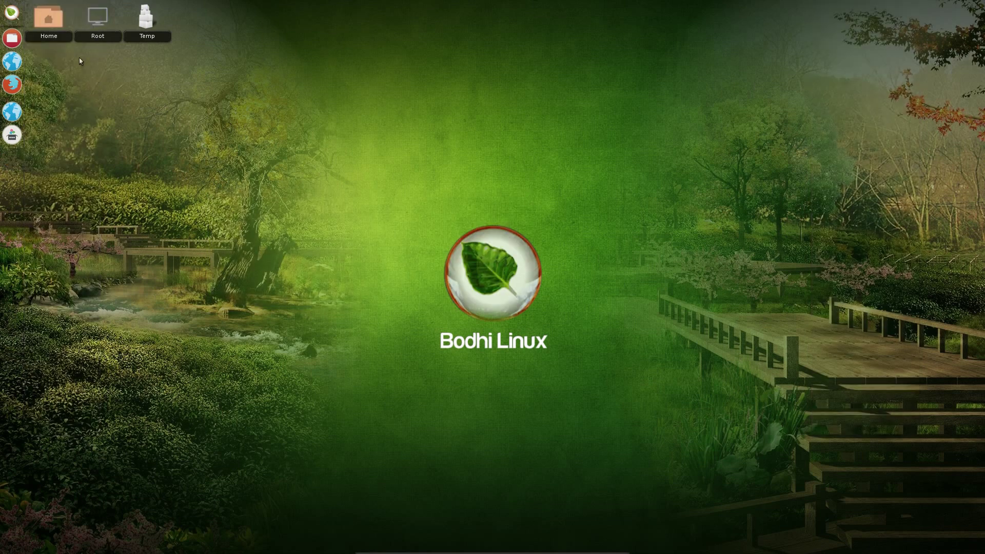
left_click(11, 11)
scroll(142, 110, "down", 3)
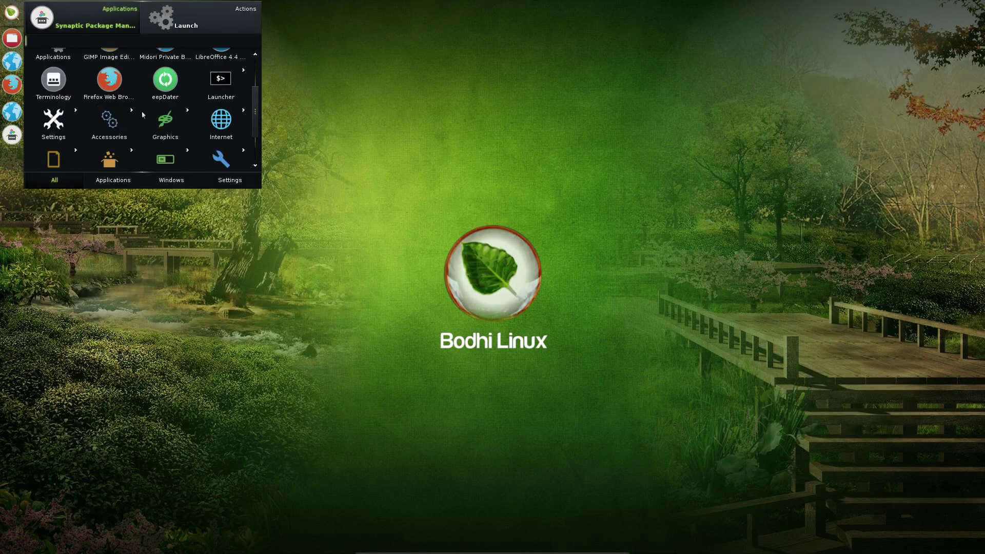
Browse the launcher's Office category and return to the category overview.
scroll(128, 108, "down", 1)
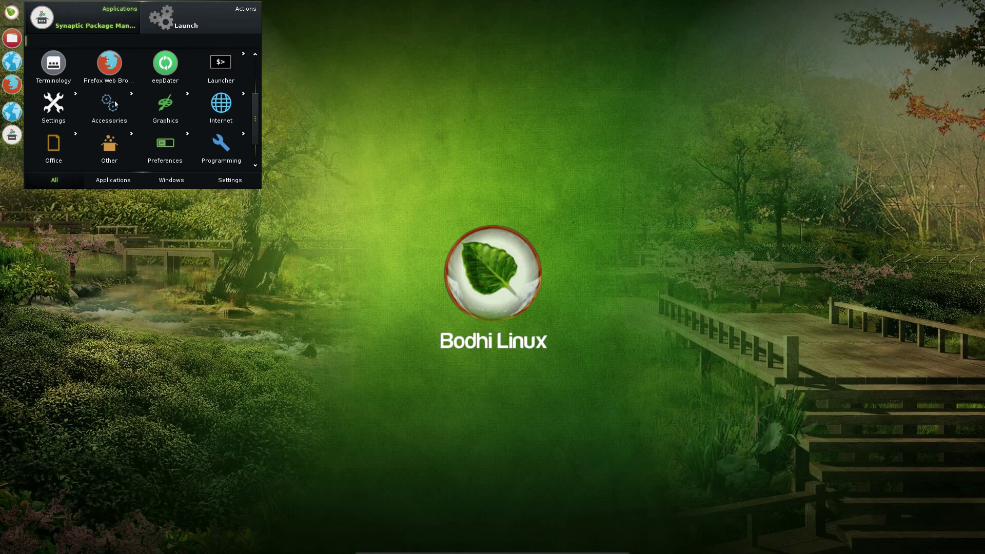
scroll(202, 90, "down", 1)
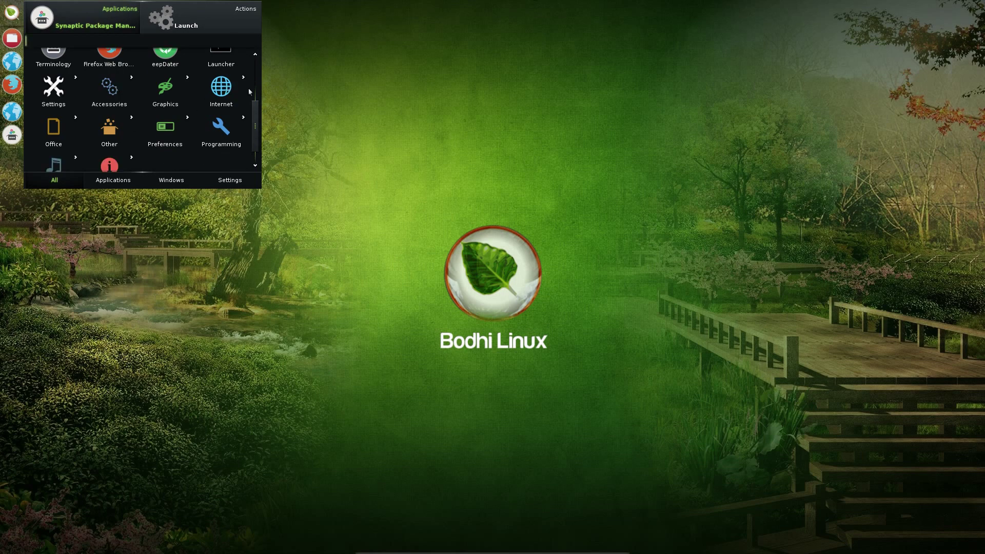
left_click(73, 123)
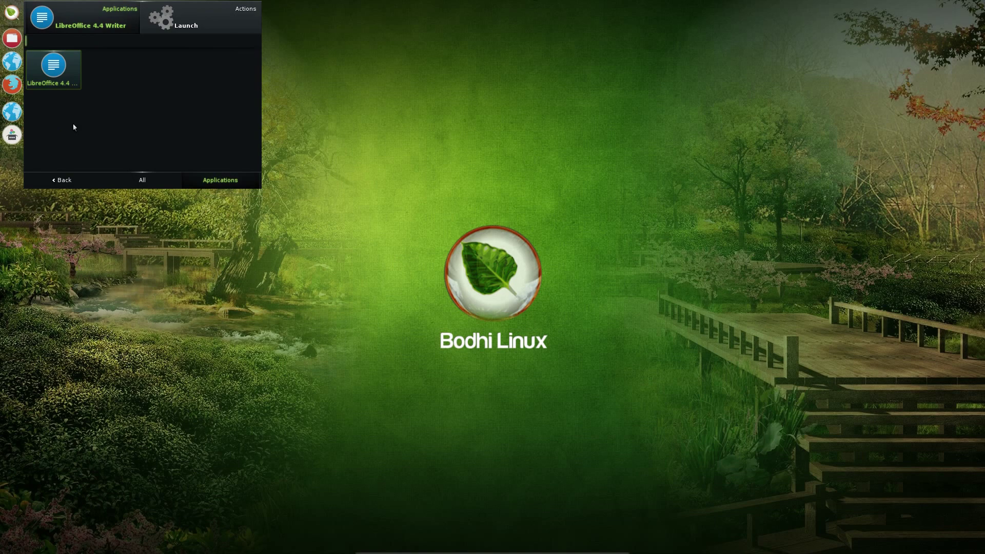
left_click(65, 180)
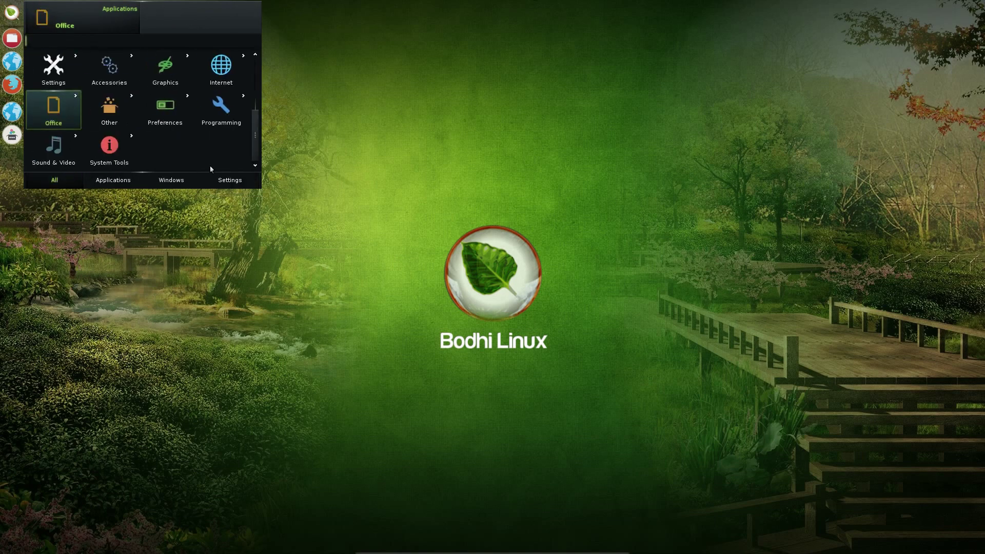
Step through the Applications and Windows tabs to the Settings categories, scrolling to Windows.
left_click(114, 180)
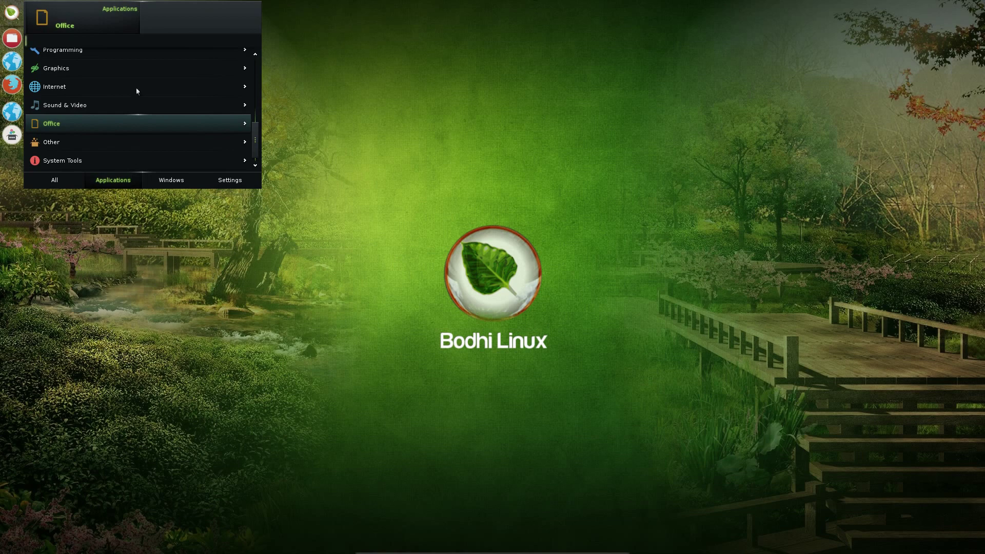
scroll(138, 97, "up", 3)
scroll(142, 108, "up", 5)
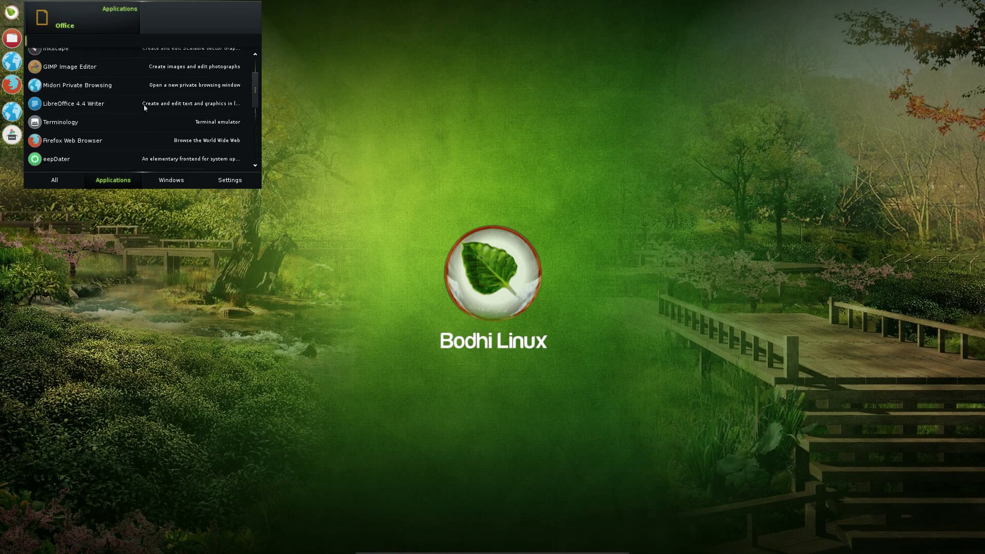
left_click(177, 183)
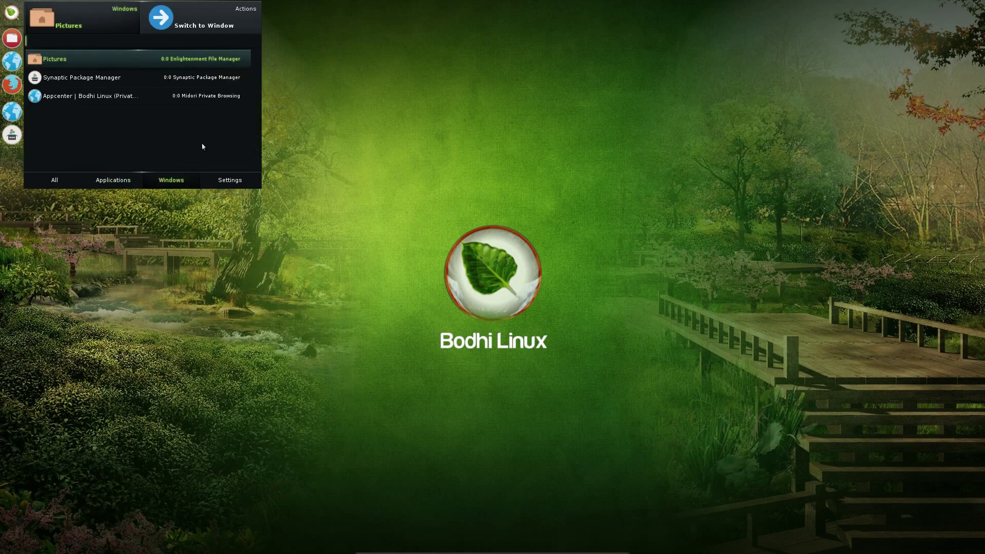
left_click(231, 181)
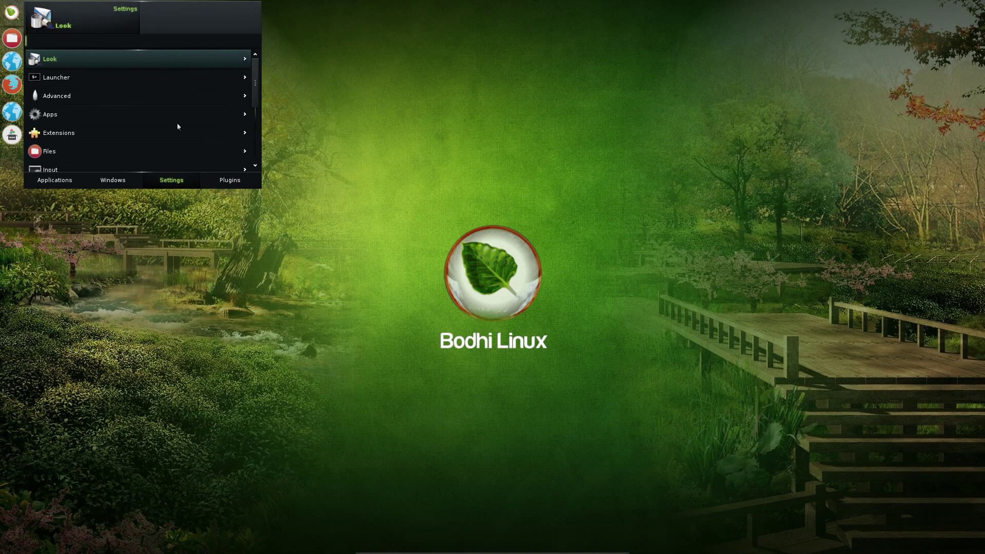
scroll(160, 104, "down", 5)
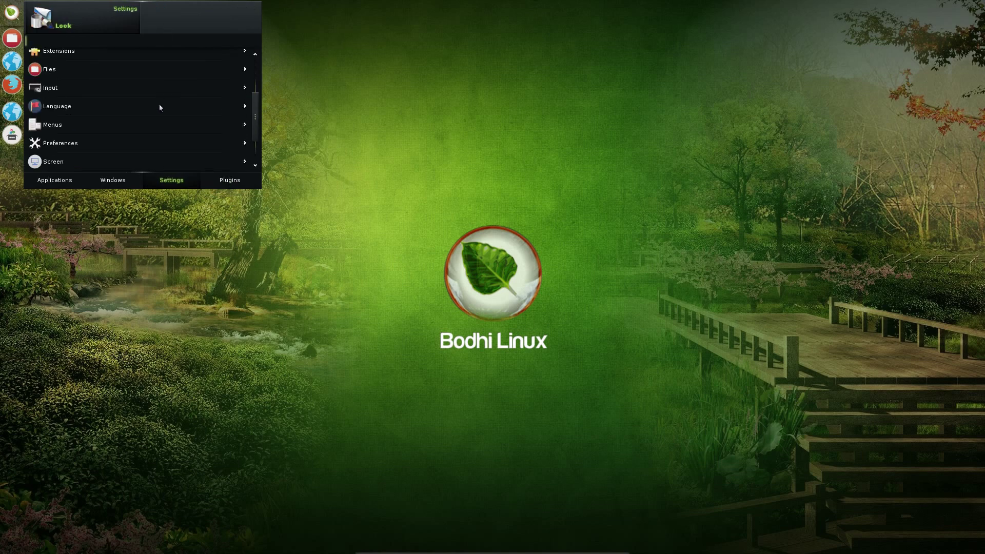
Browse to the Pictures folder using the launcher's file browser.
left_click(143, 78)
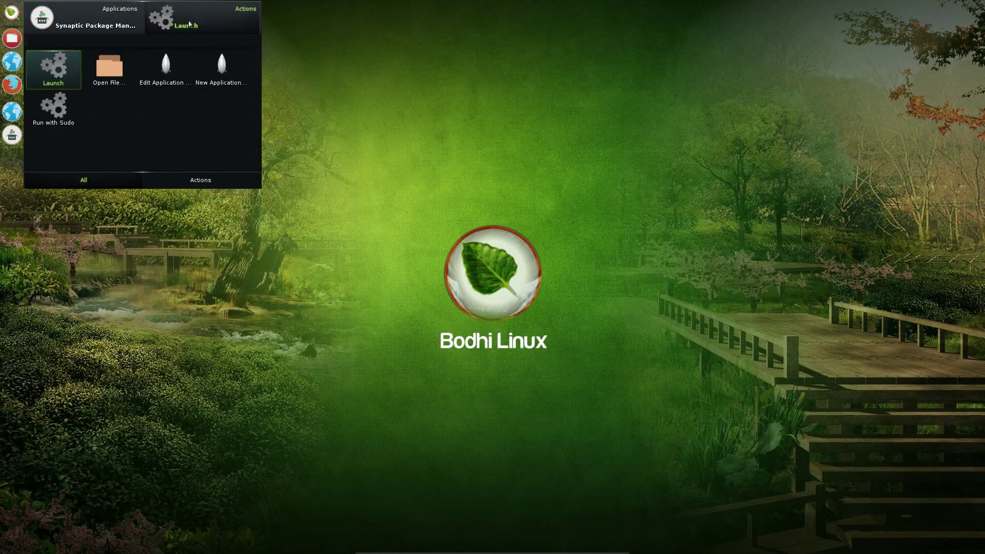
left_click(107, 71)
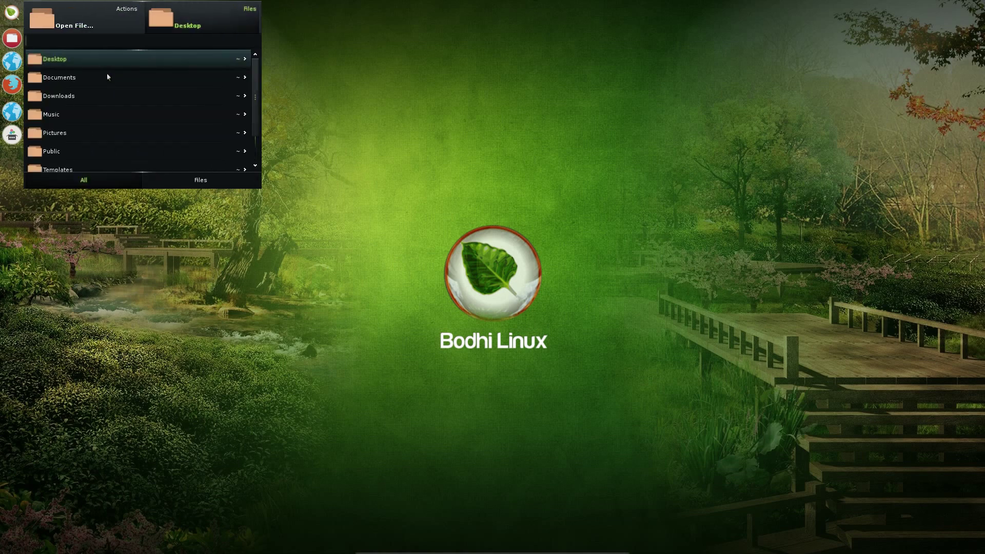
double_click(64, 132)
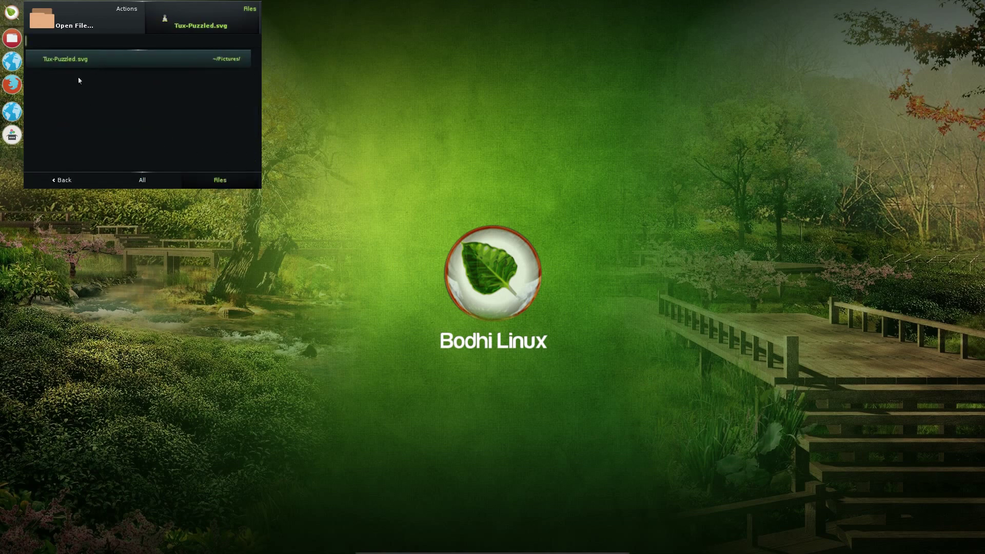
Open Home from Places, enter Pictures, and view then close Tux-Puzzled.svg's properties.
left_click(11, 38)
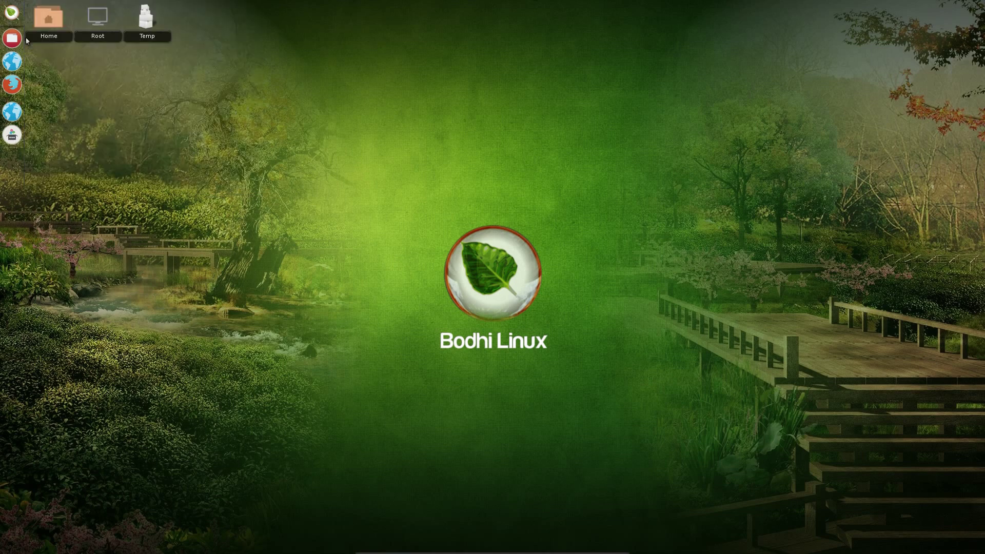
left_click(58, 24)
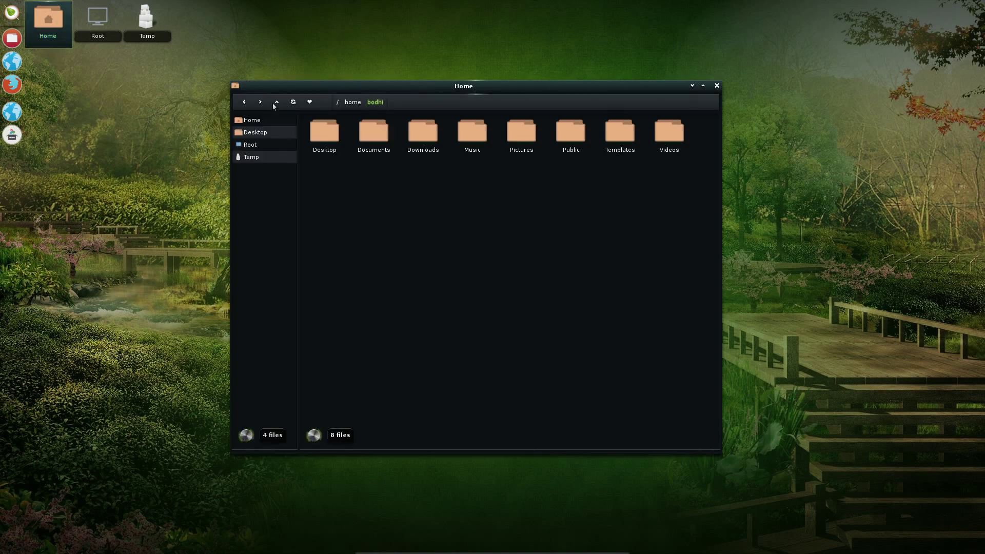
double_click(526, 137)
left_click(329, 137)
right_click(332, 139)
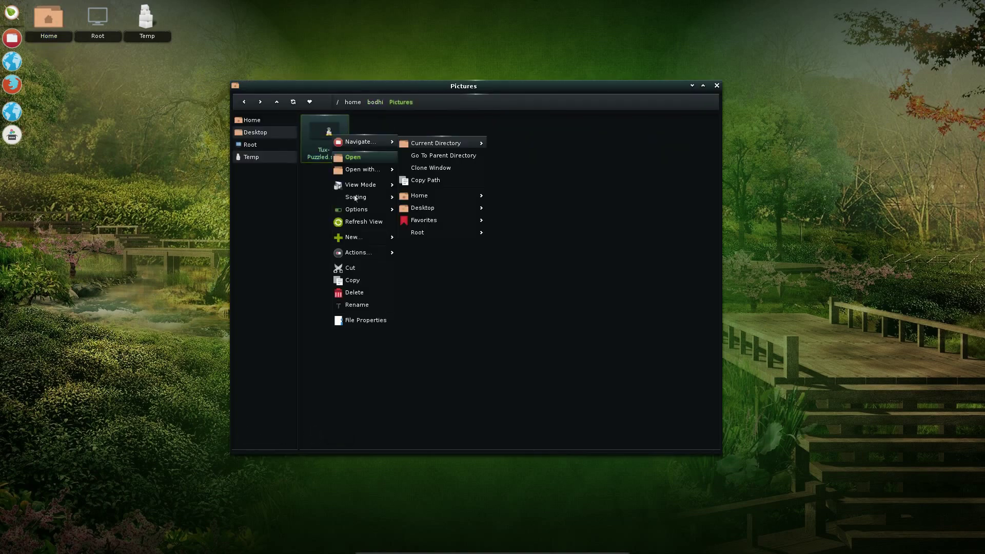
left_click(368, 321)
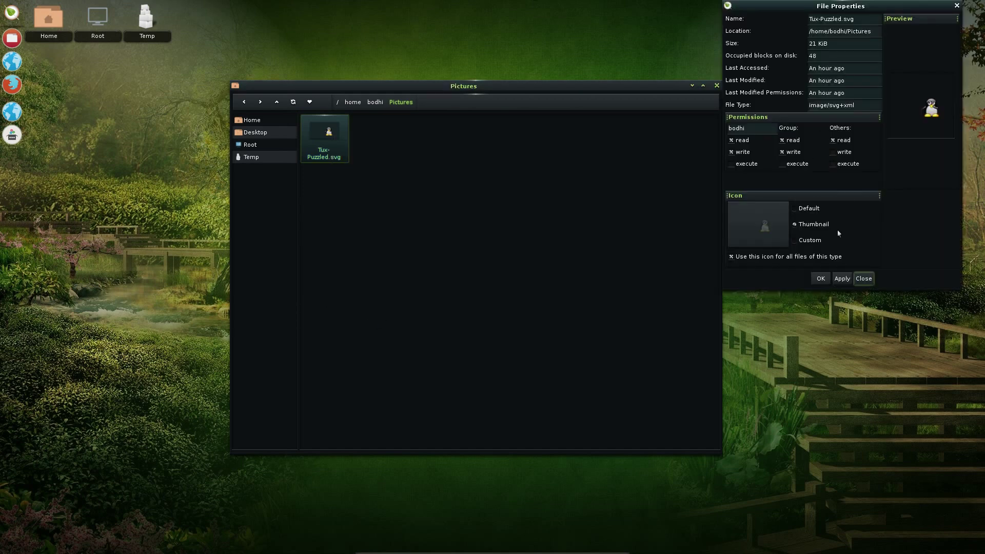
left_click(857, 280)
Launch Inkscape and drag Tux-Puzzled.svg onto the new document's canvas.
left_click(11, 12)
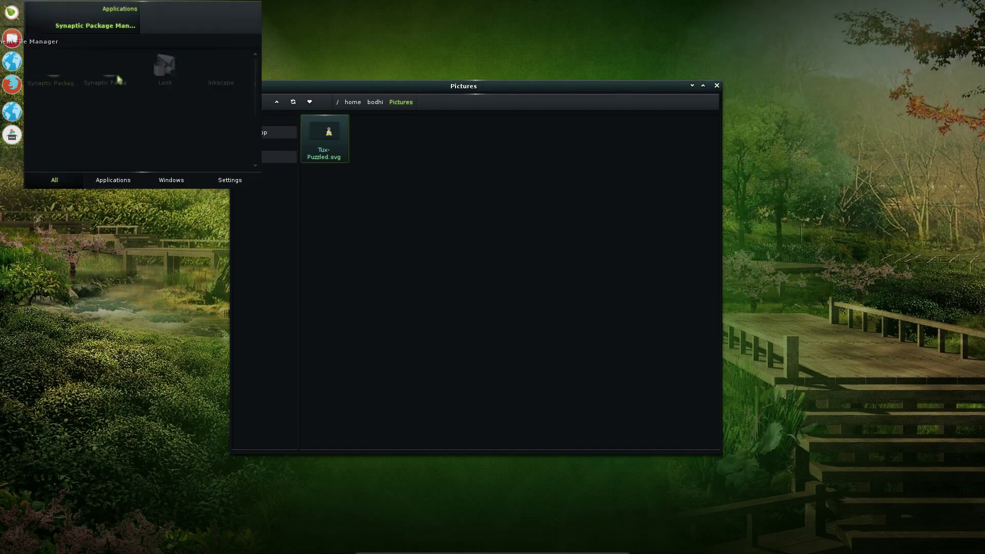
left_click(131, 110)
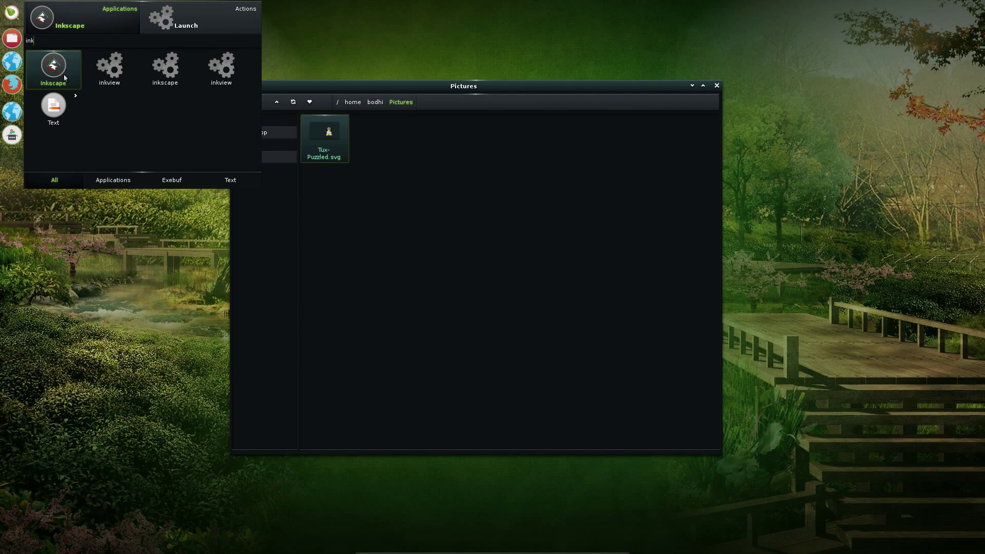
key("Escape")
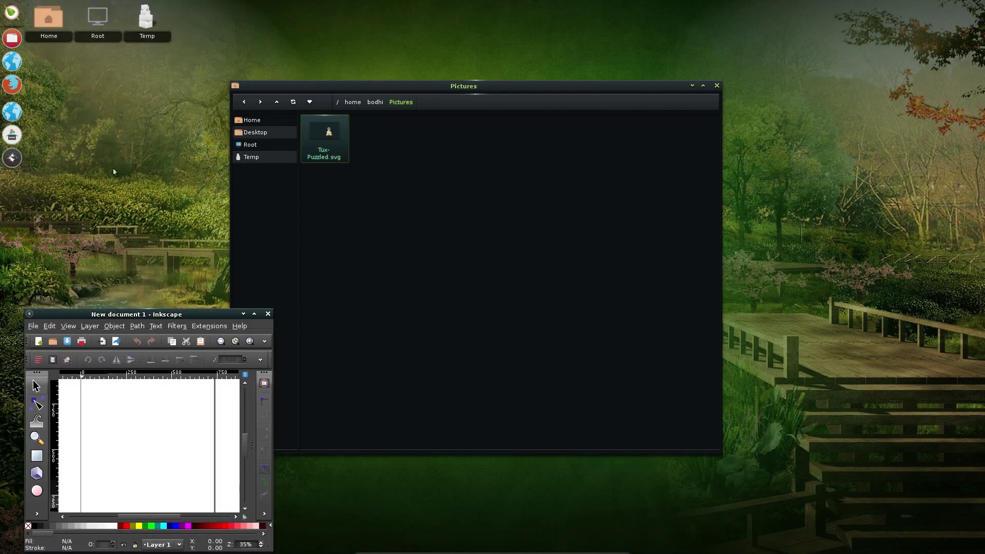
left_click_drag(329, 164, 148, 440)
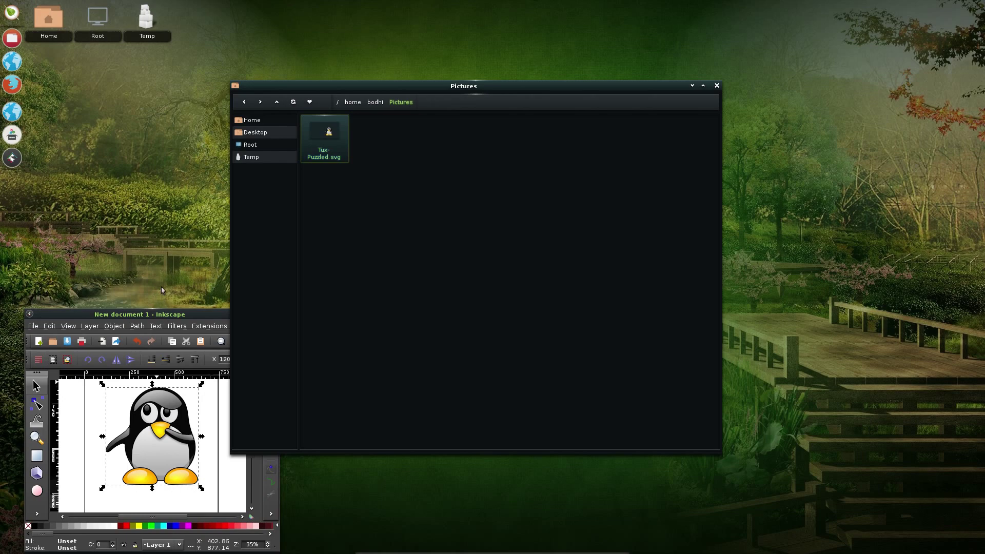
Shade and unshade the Inkscape window twice, maximize it, then hide it.
double_click(165, 313)
double_click(167, 314)
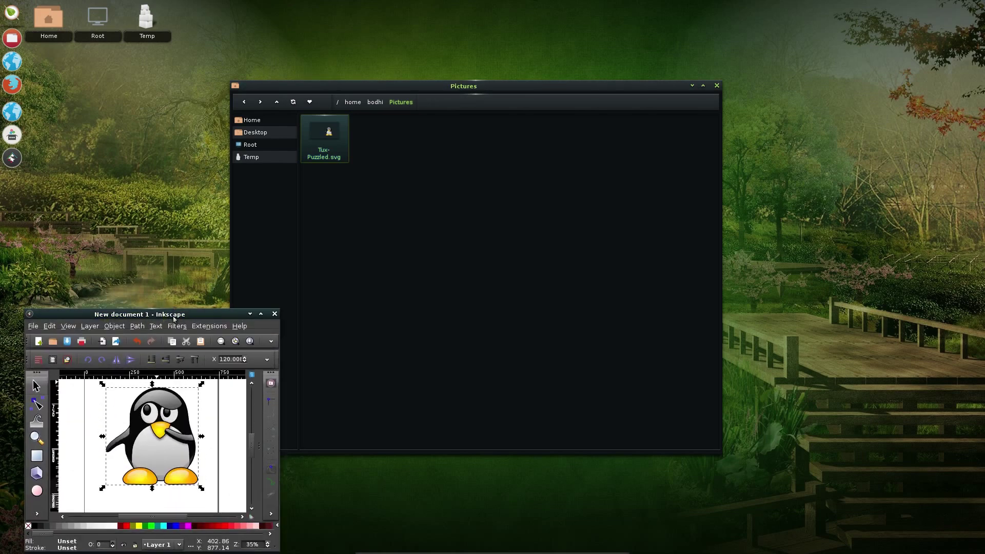
double_click(173, 319)
double_click(173, 317)
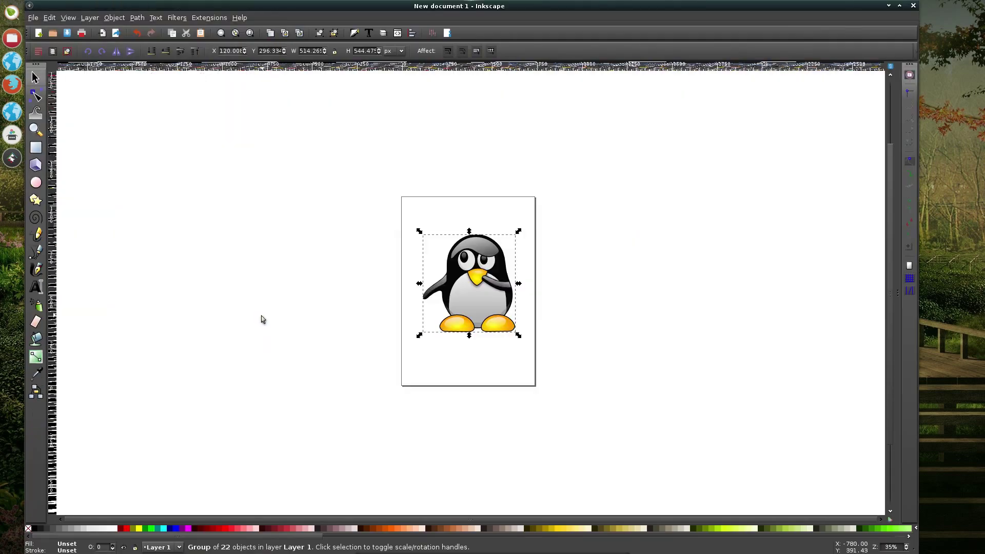
left_click(899, 7)
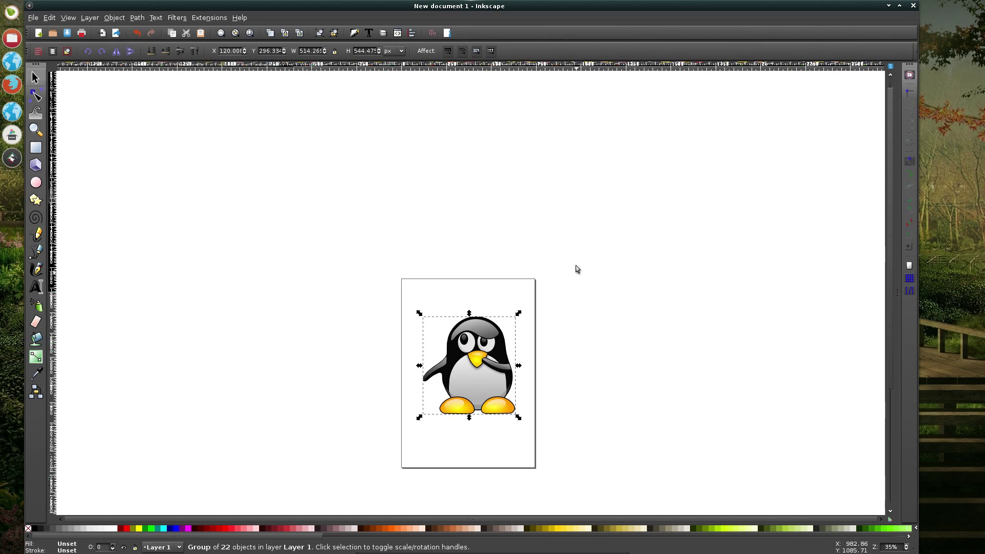
key("ctrl+alt+Right")
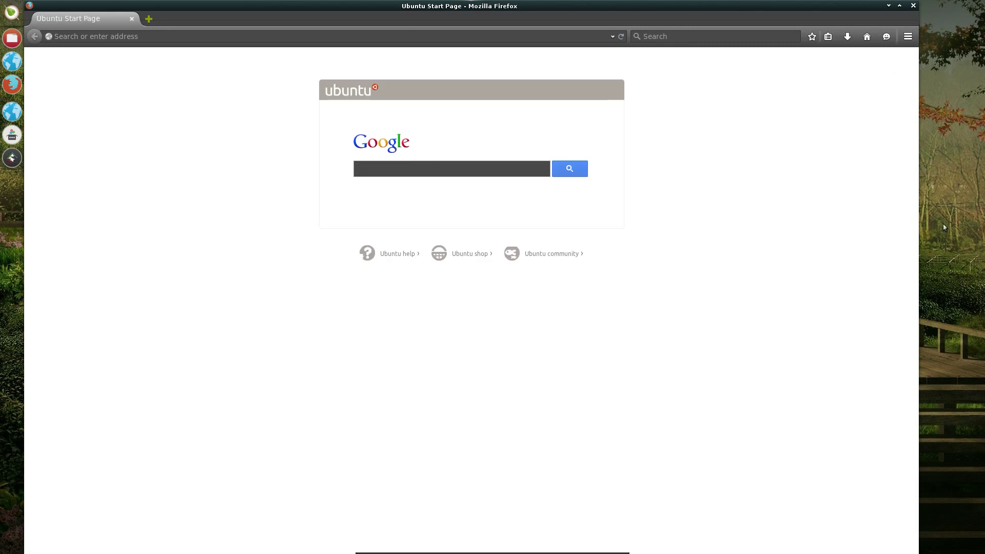
Delete Shelf #2 through Run Everything 'shel' > Shelves, then bring Firefox forward.
left_click(948, 209)
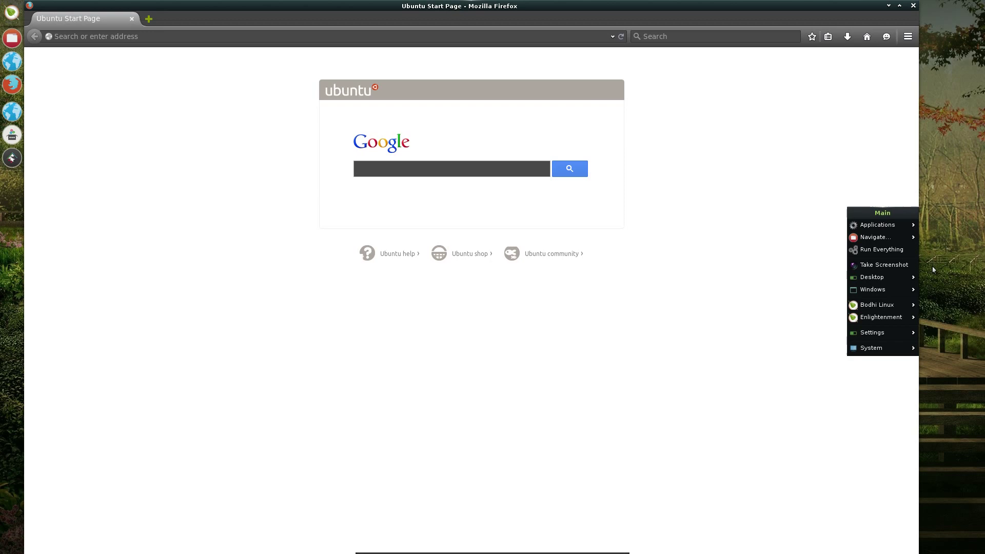
left_click(881, 249)
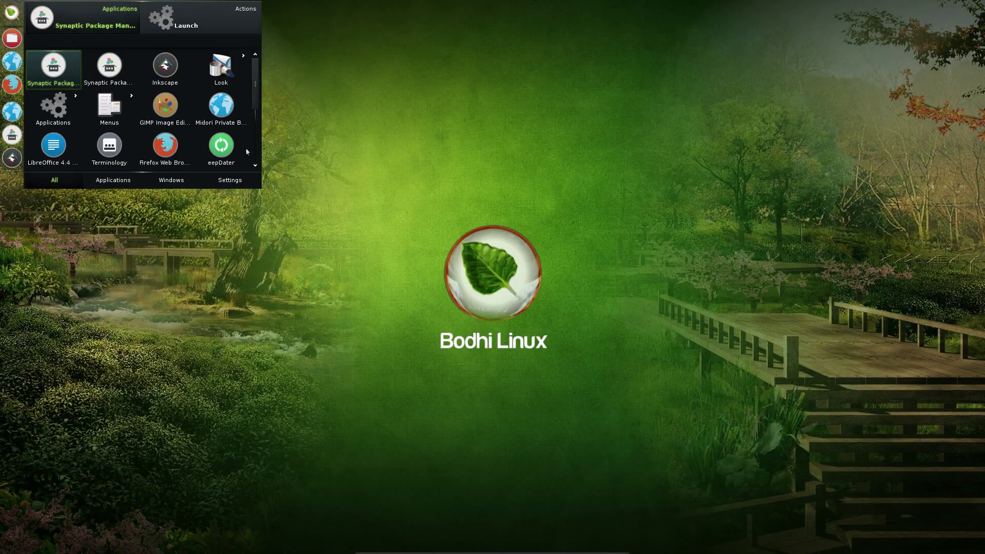
type("she")
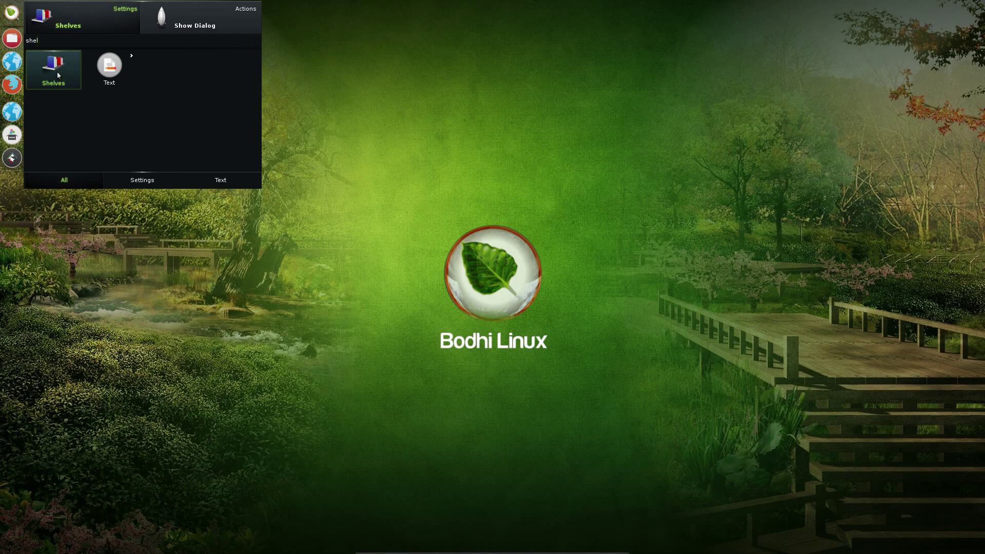
type("l")
left_click(58, 73)
left_click(60, 61)
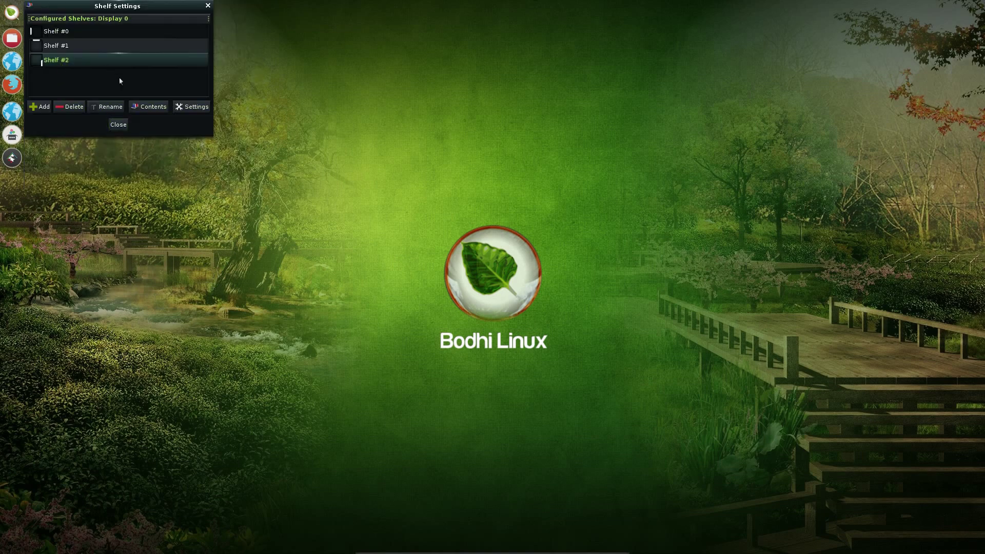
left_click(84, 107)
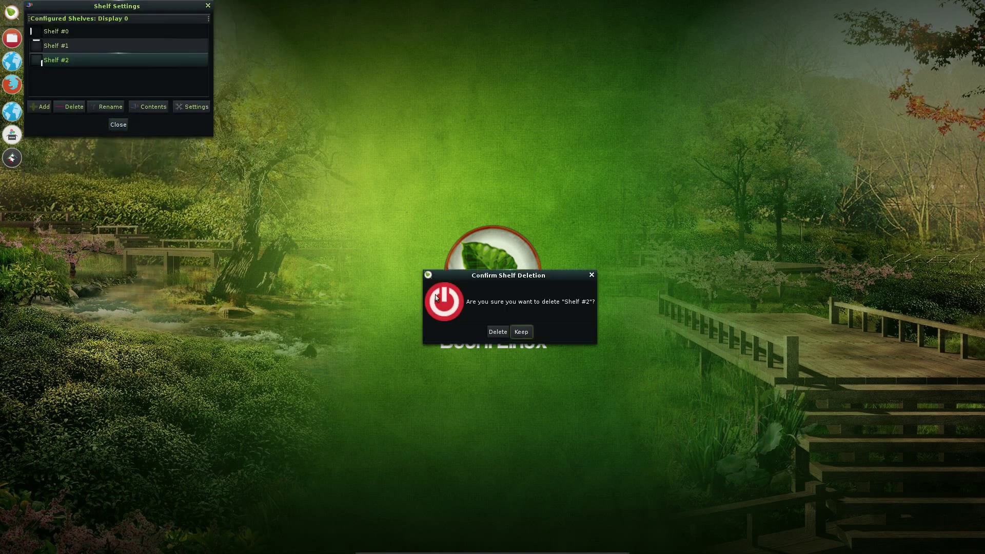
left_click(503, 333)
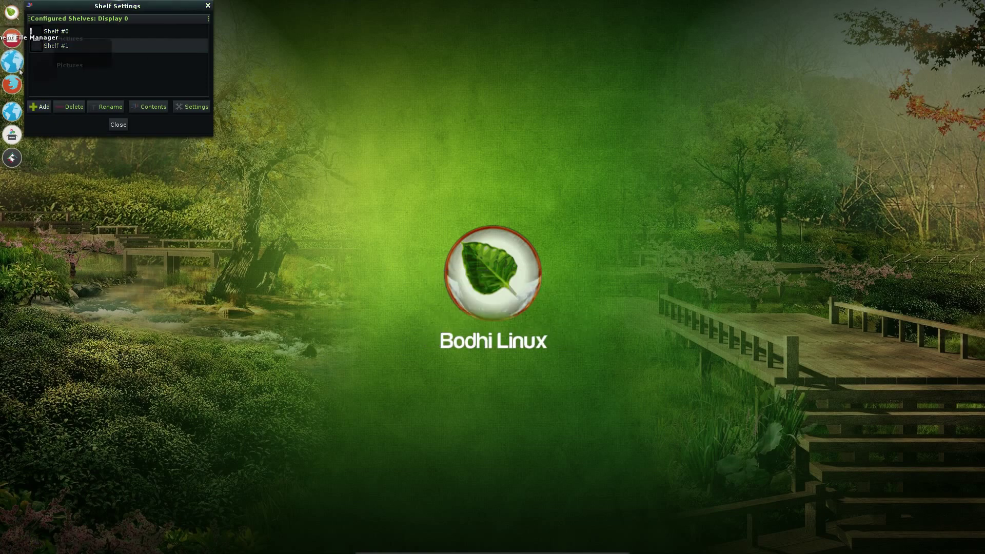
left_click(28, 93)
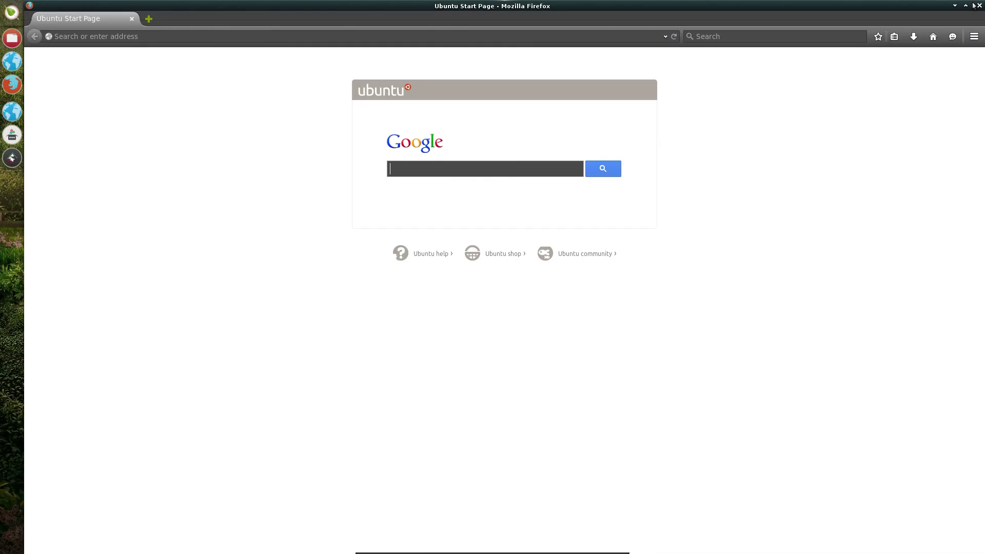
Hide Firefox and create a new shelf named 'Shelf #2'.
left_click(954, 7)
left_click(41, 107)
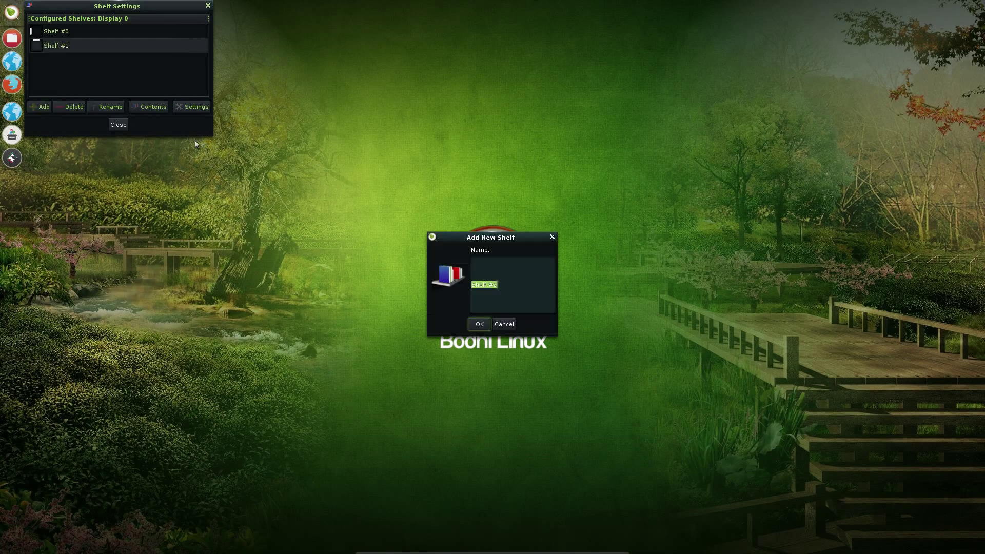
left_click(484, 322)
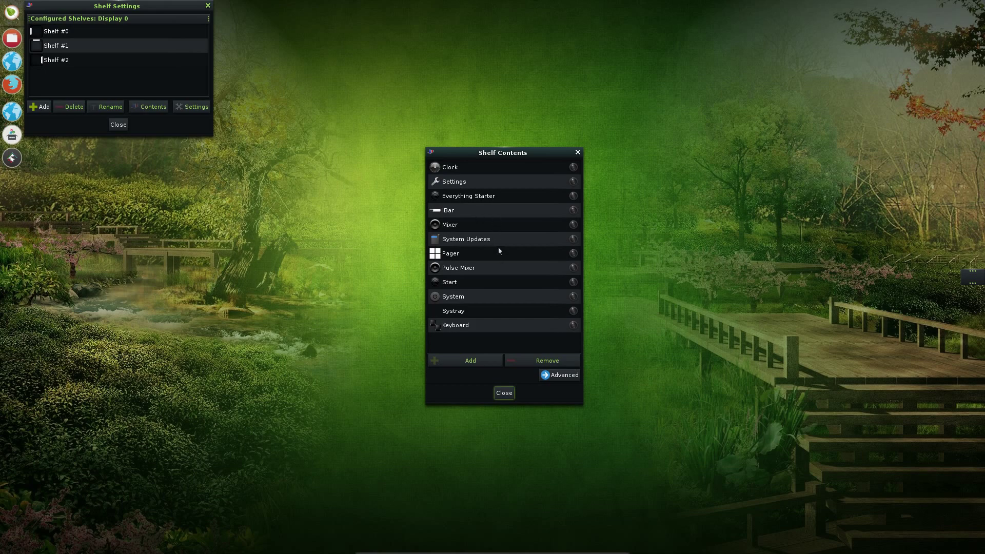
Add the IBar, Mixer and Pager gadgets to Shelf #2.
left_click(482, 211)
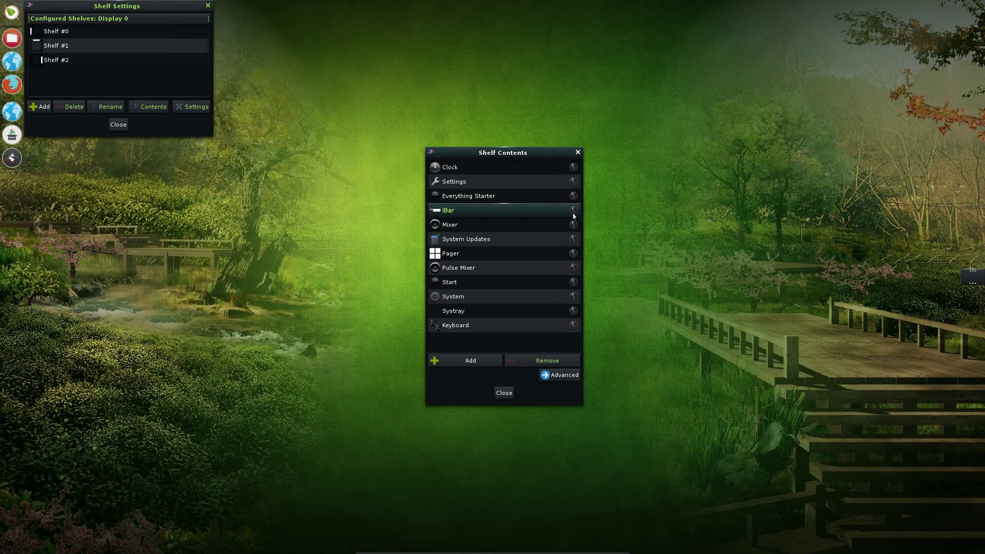
left_click(470, 362)
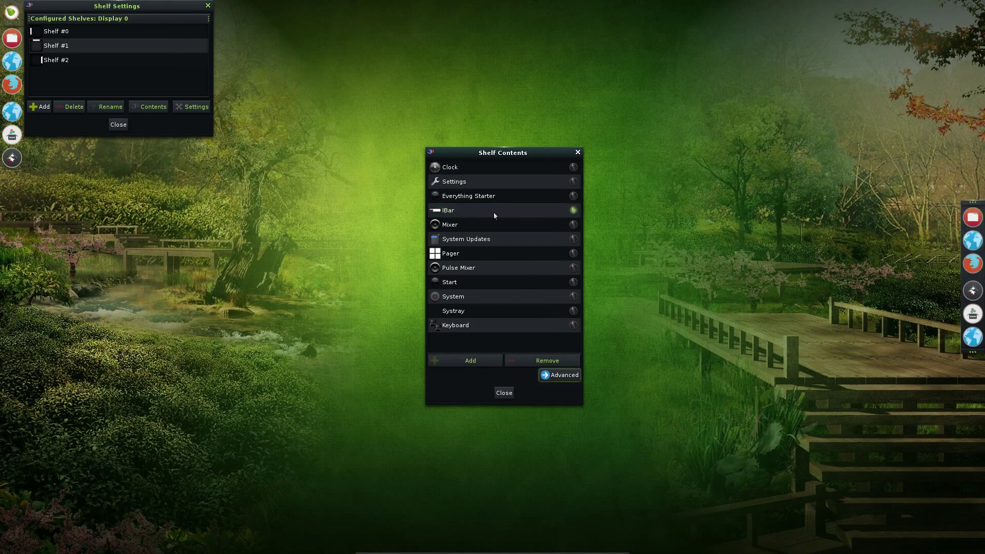
left_click(484, 226)
left_click(444, 360)
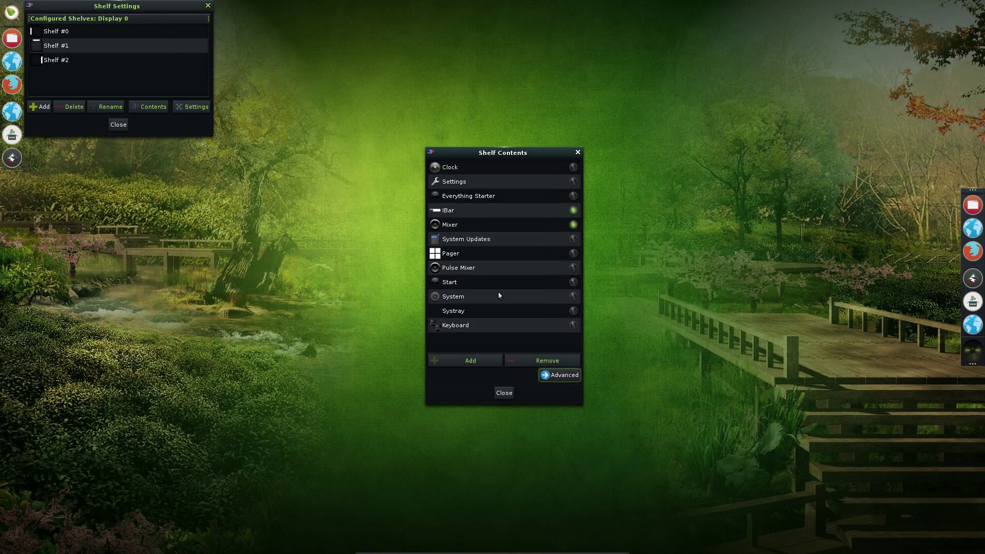
left_click(493, 253)
left_click(469, 363)
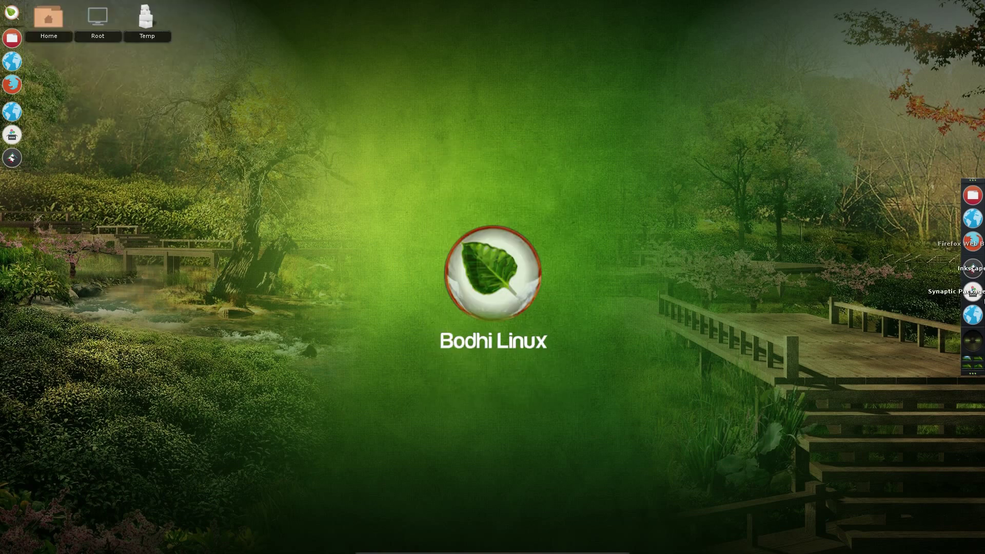
Rearrange Shelf #2's gadgets, moving the Pager to the top of the shelf.
right_click(959, 301)
left_click(922, 328)
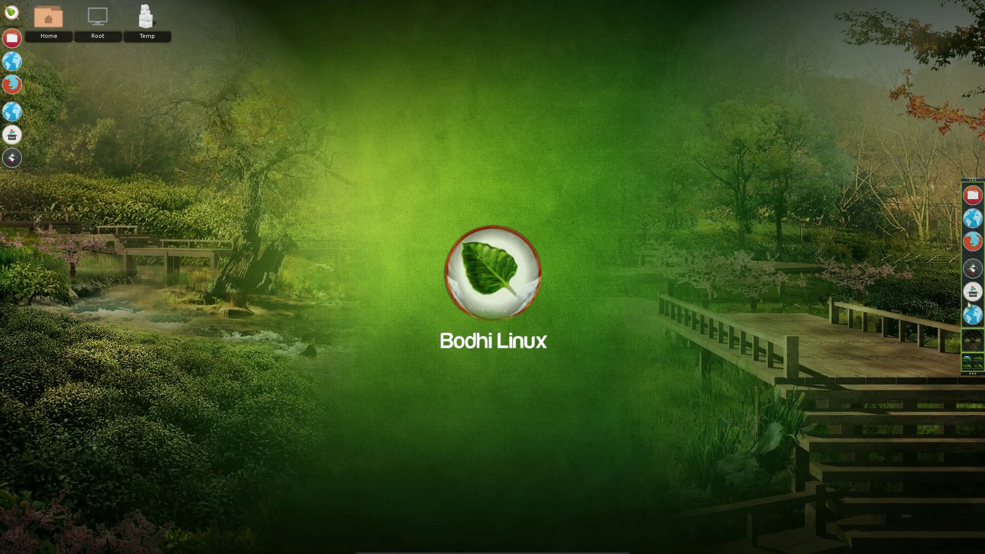
left_click_drag(973, 338, 973, 195)
left_click(895, 252)
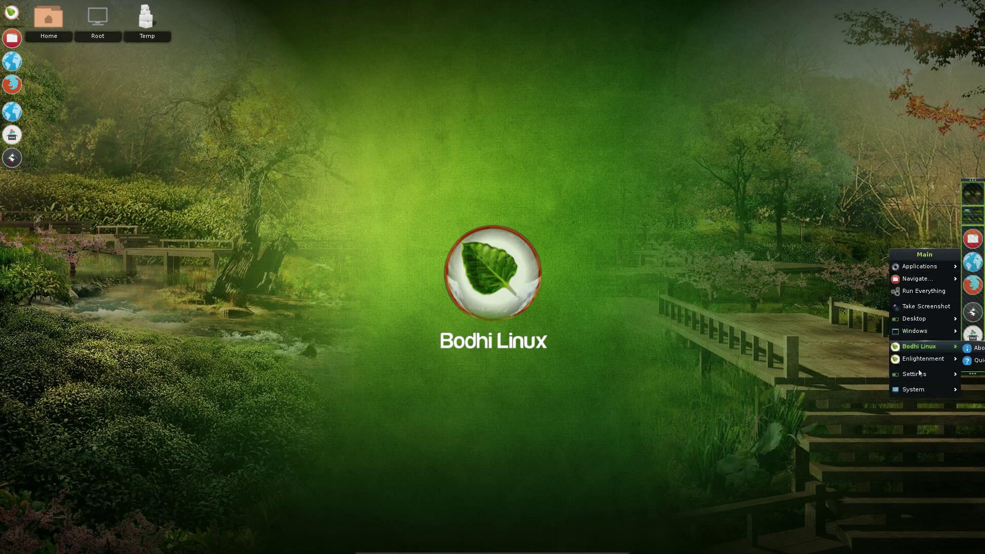
Bring up the Shelf #2 options menu from the right-edge shelf.
mouse_move(934, 371)
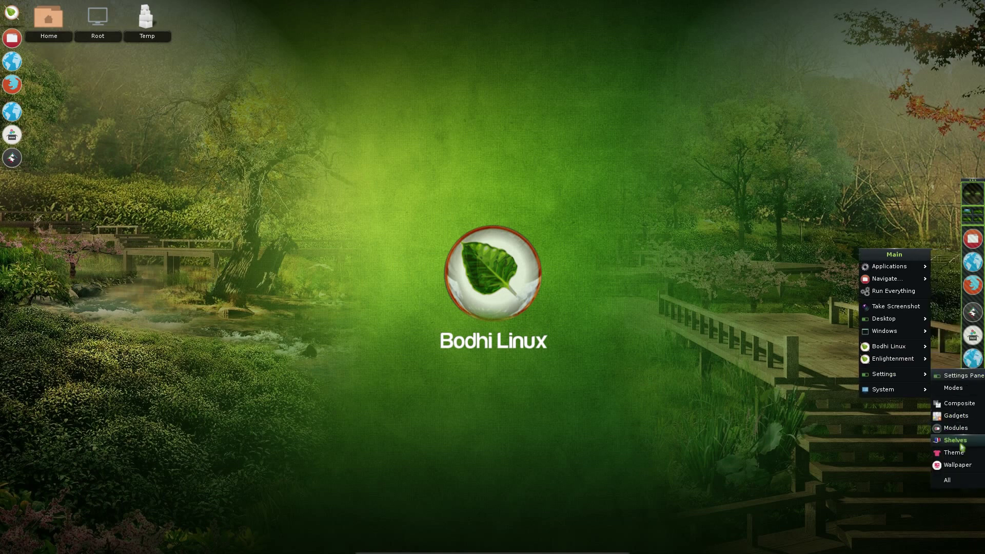
left_click(955, 440)
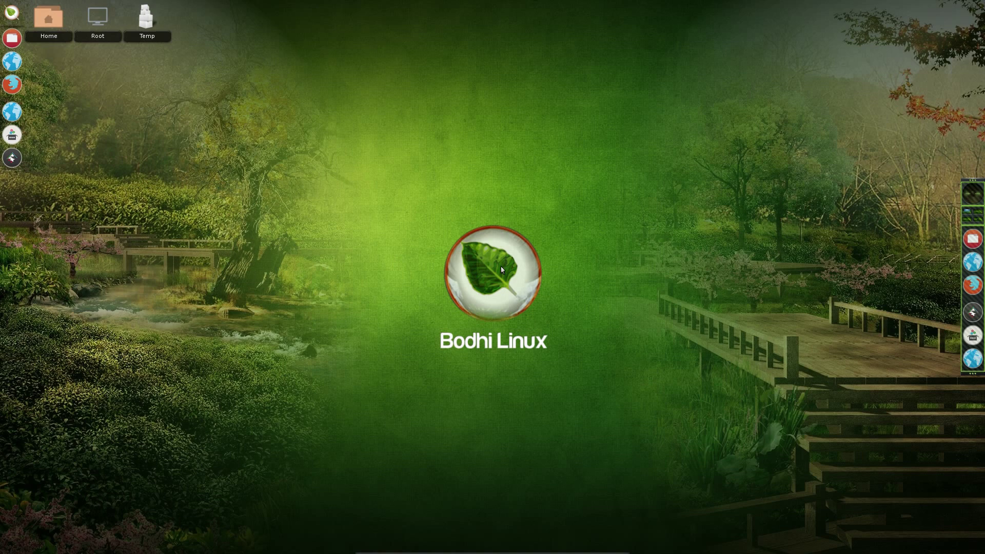
right_click(979, 216)
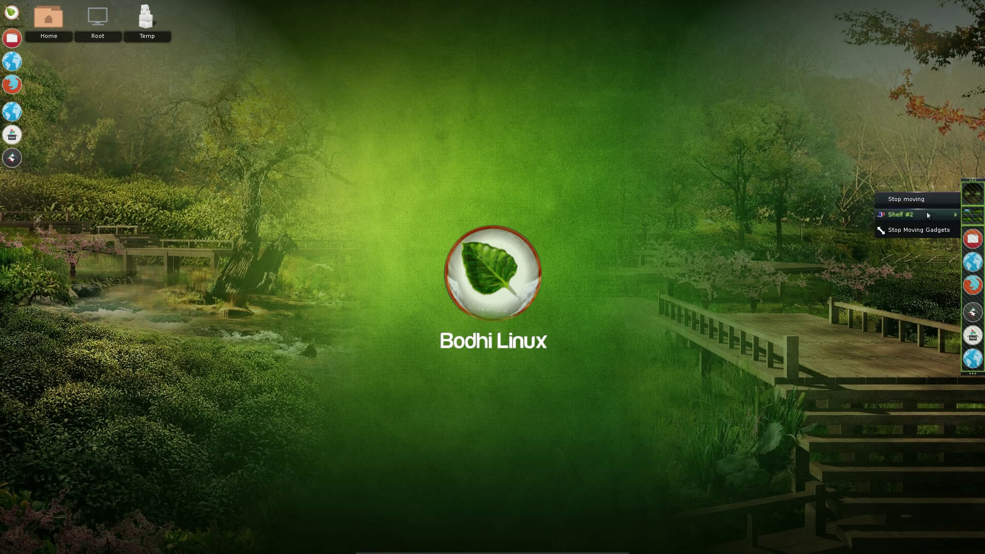
left_click(932, 227)
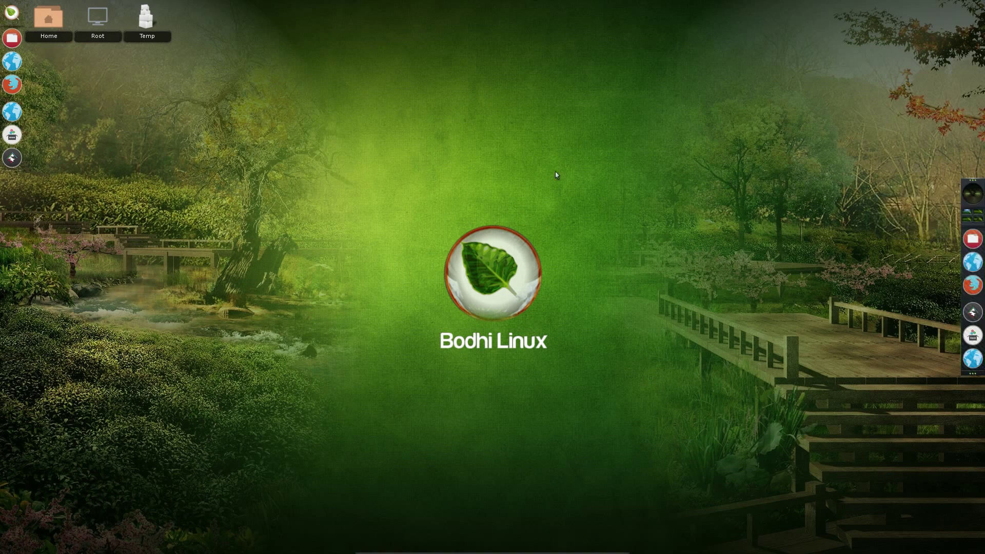
right_click(970, 204)
Place Shelf #2 at the top-right, full height rather than shrunk to content, sized 92 px.
mouse_move(956, 206)
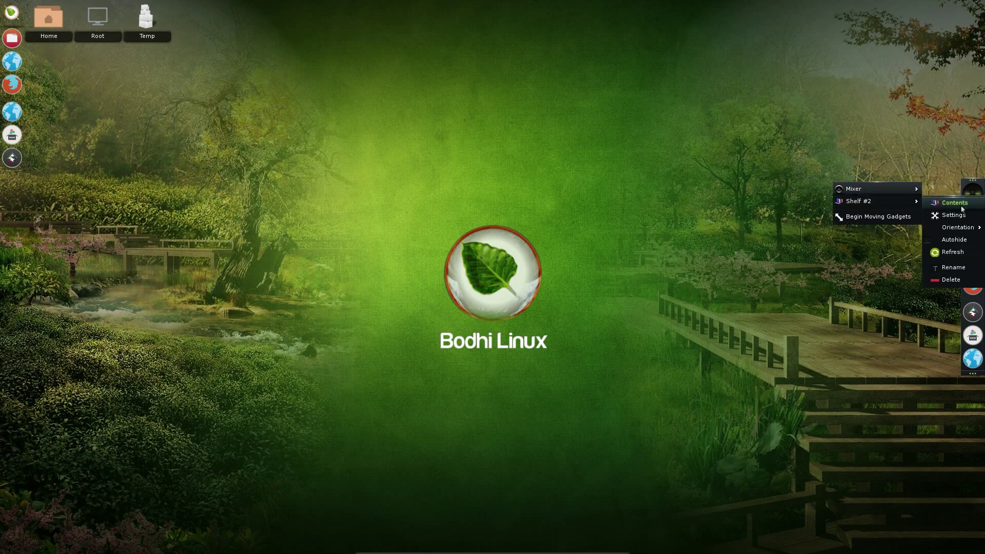
left_click(959, 215)
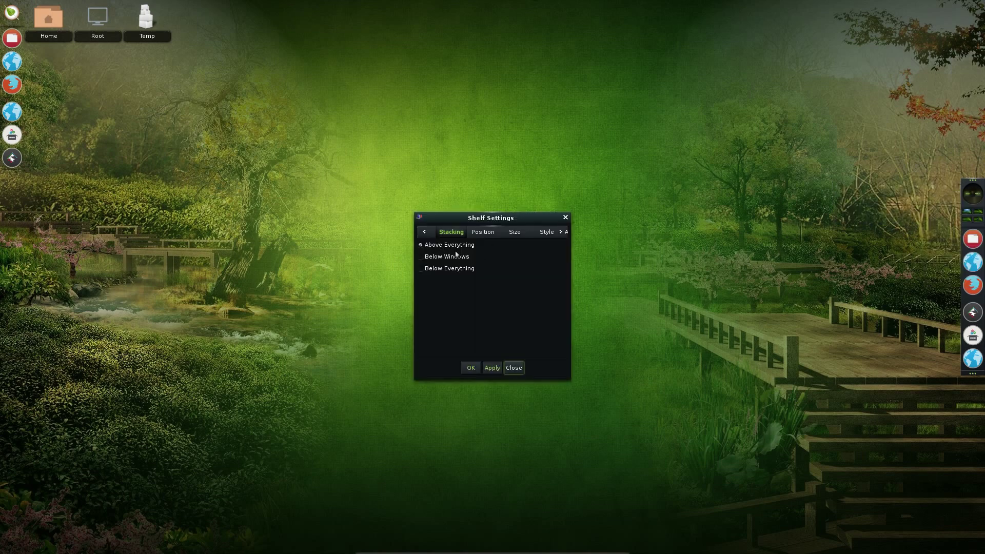
left_click(485, 233)
left_click(522, 260)
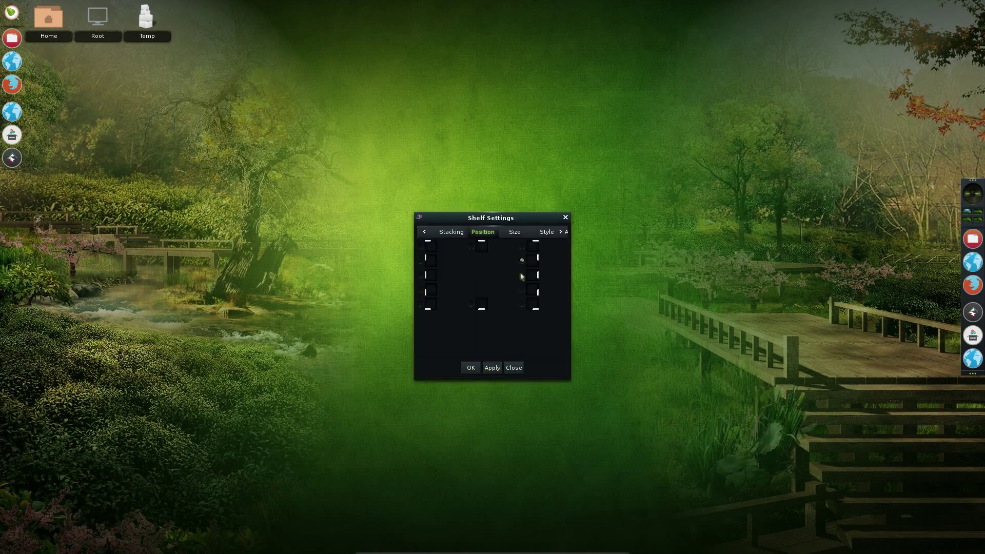
left_click(493, 368)
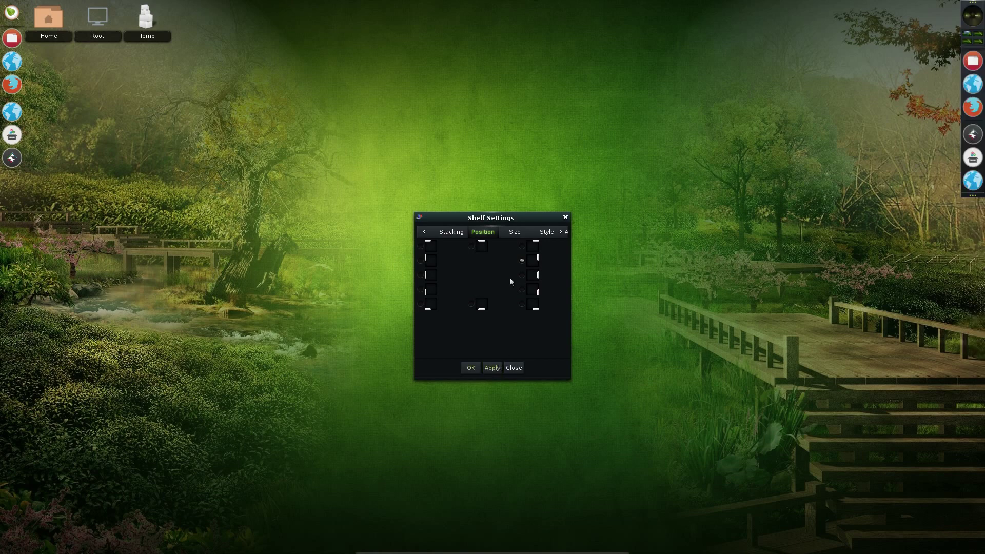
left_click(513, 232)
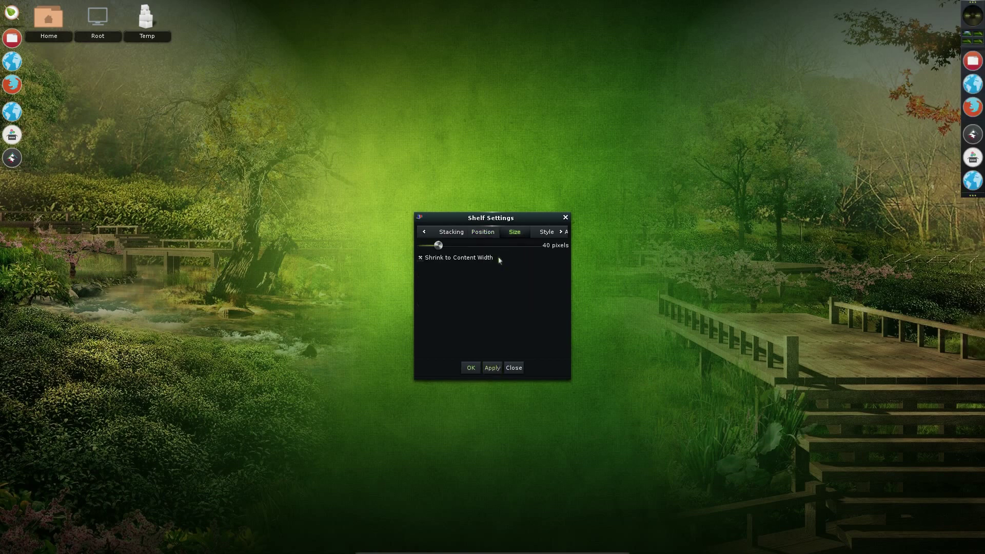
left_click(442, 262)
left_click(492, 368)
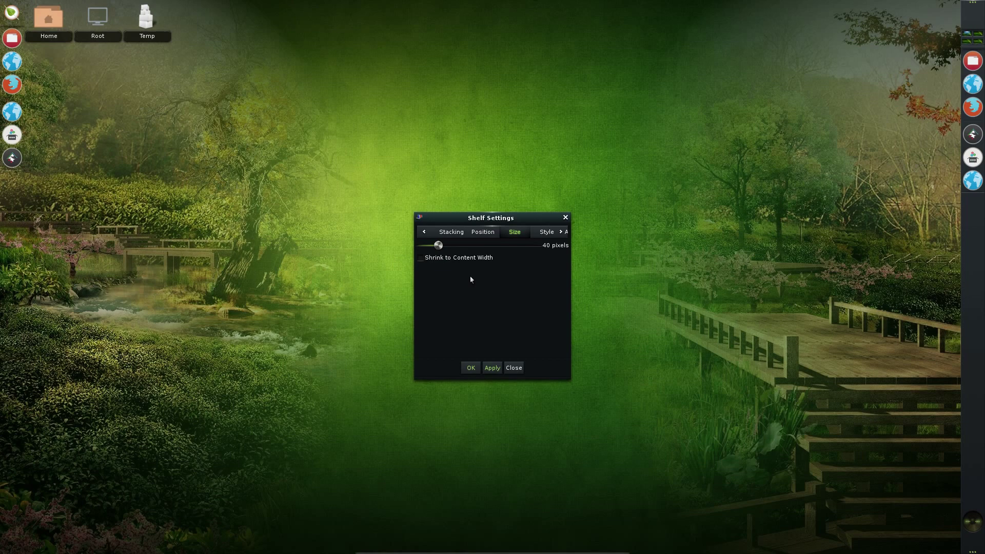
left_click_drag(443, 248, 462, 246)
left_click(491, 367)
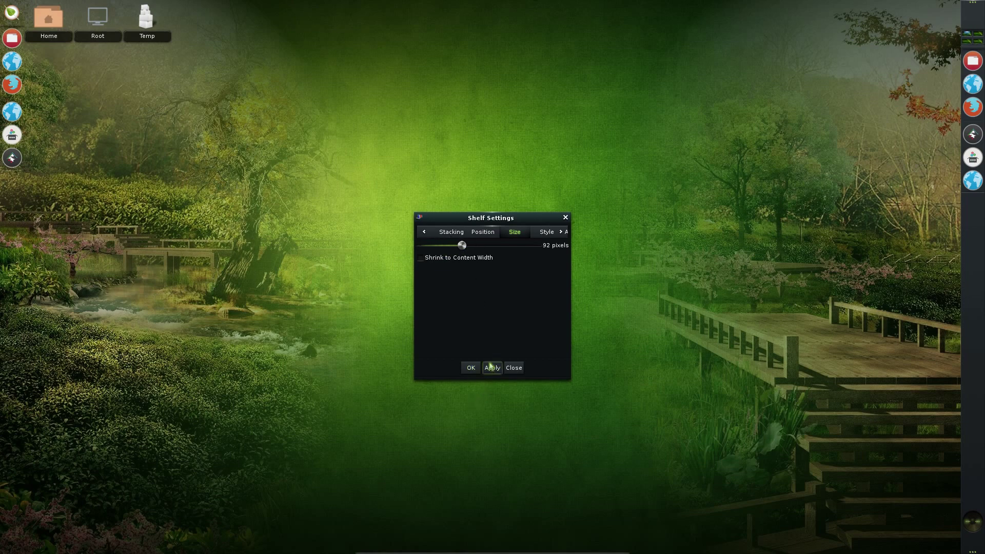
Try the invisible and alternate shelf styles, then apply the default style.
left_click(547, 234)
left_click(461, 269)
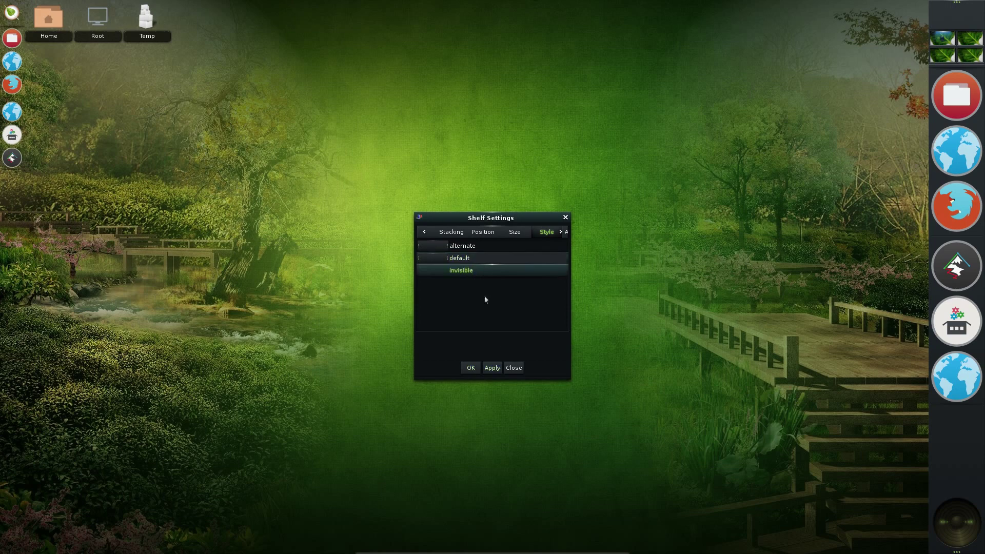
left_click(492, 368)
left_click(467, 247)
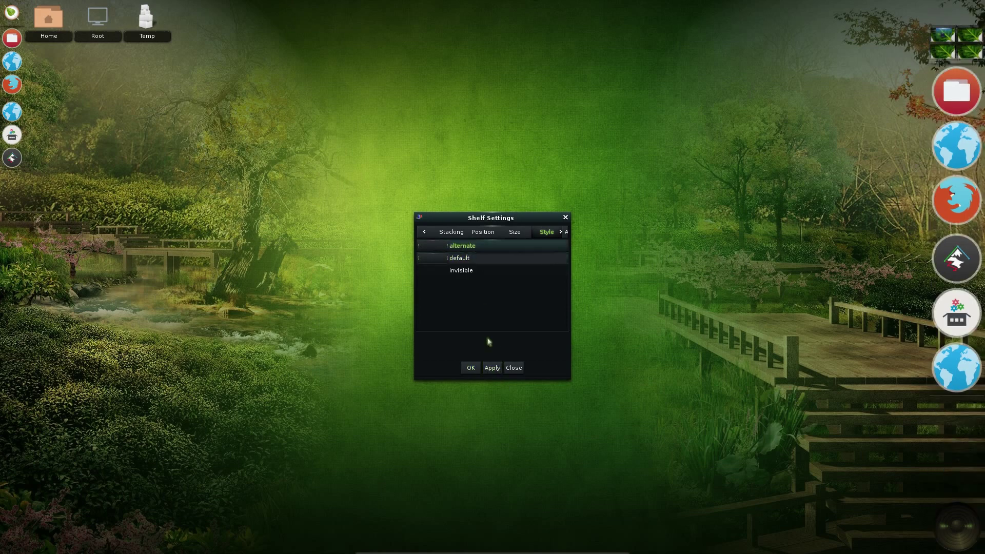
left_click(492, 368)
left_click(468, 262)
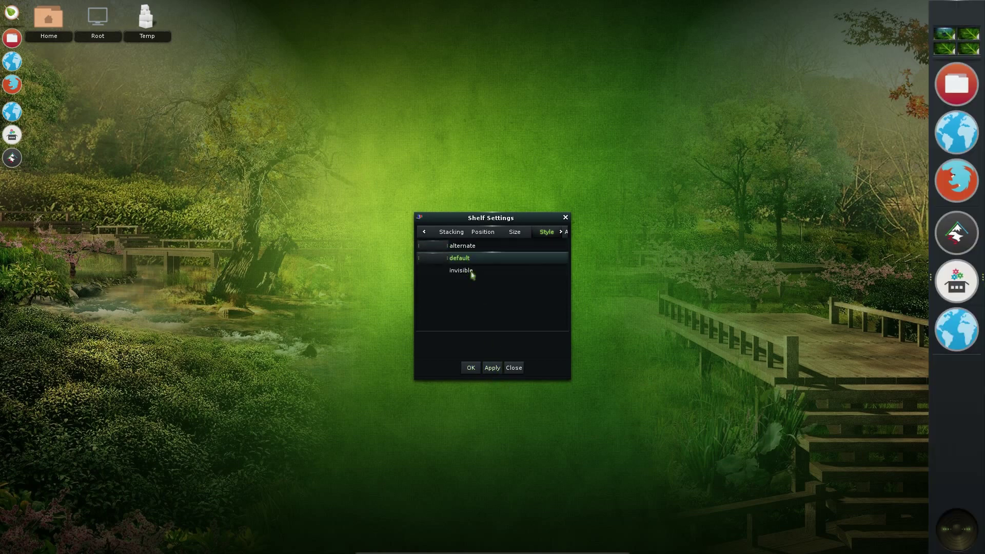
left_click(495, 368)
left_click(476, 367)
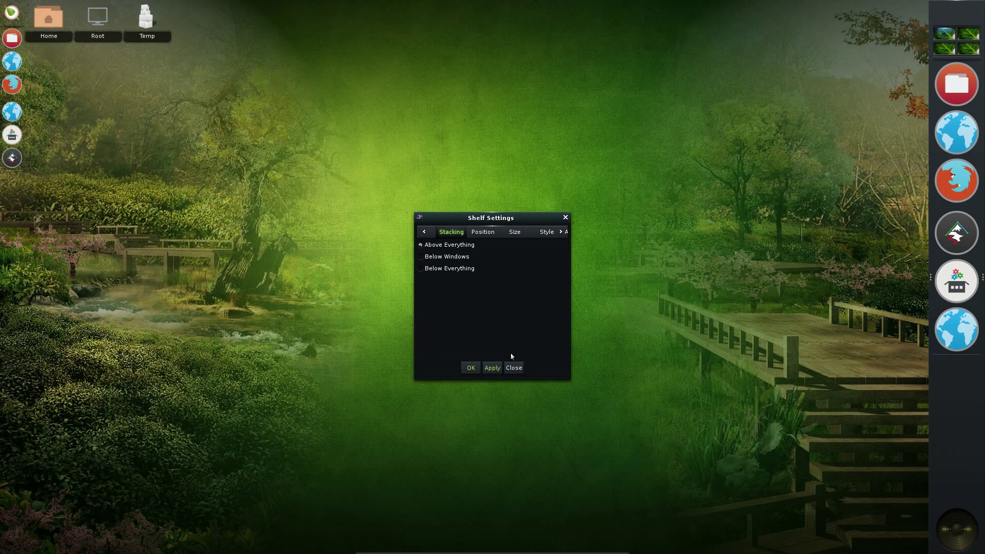
Remove the Pager and IBar gadgets from Shelf #2's contents.
left_click(565, 217)
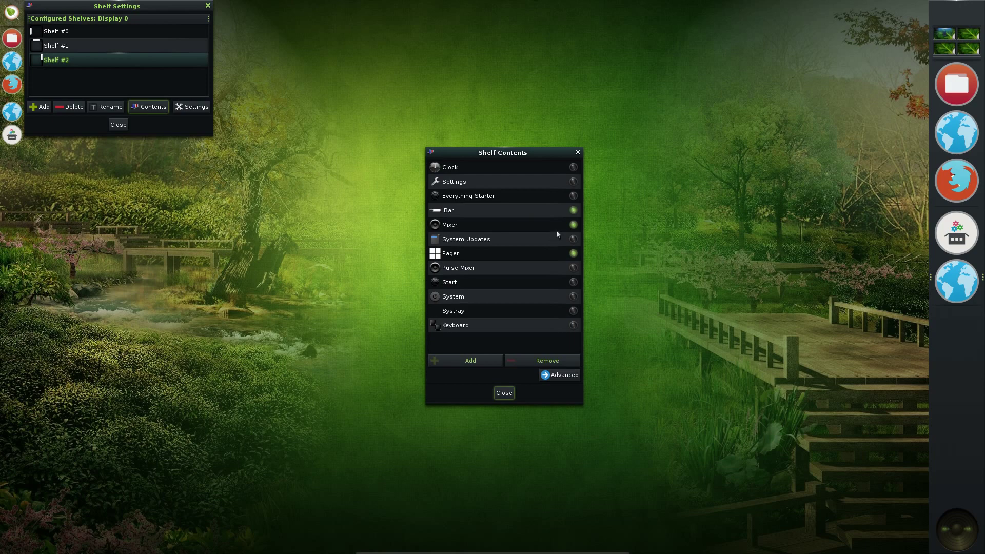
left_click(567, 254)
left_click(536, 362)
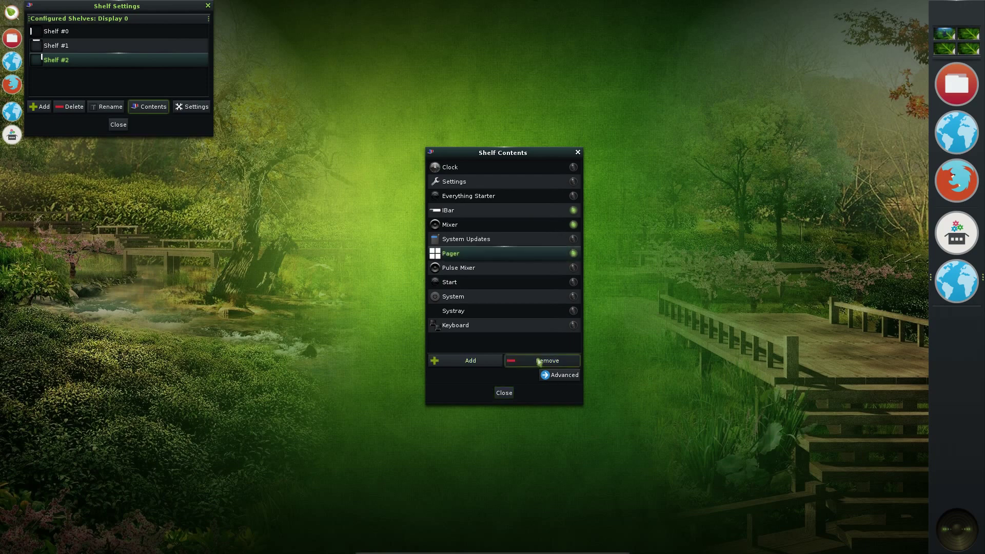
left_click(548, 212)
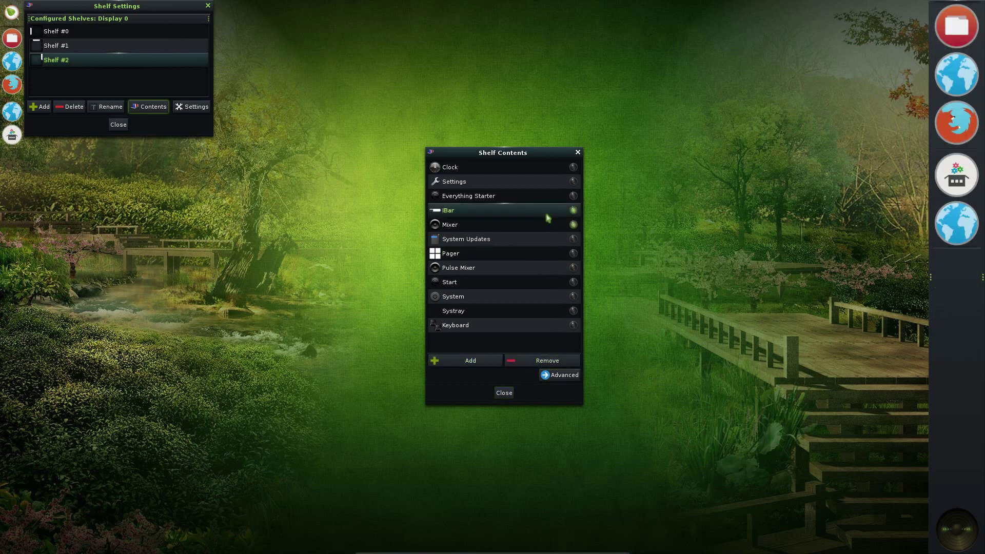
left_click(545, 362)
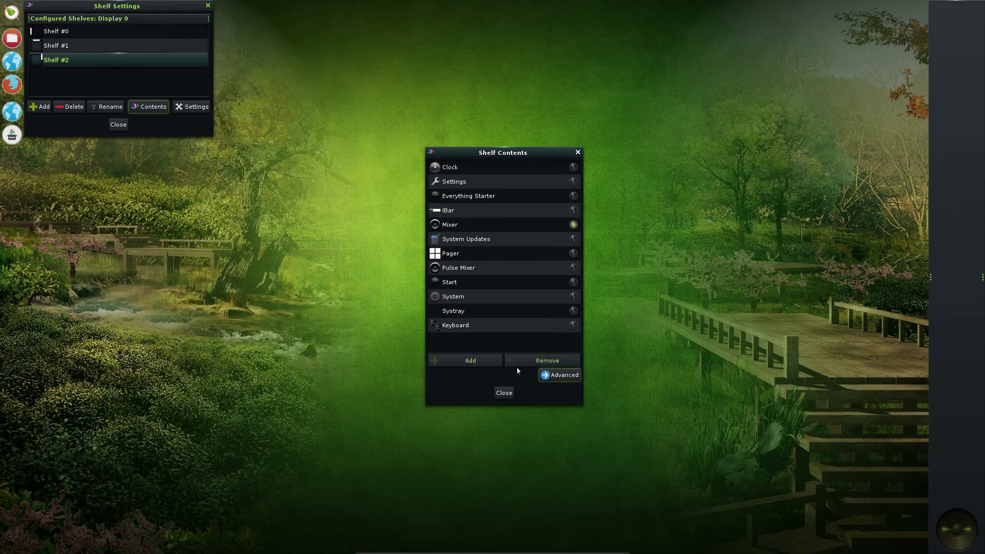
left_click(504, 393)
Delete Shelf #2 and close the shelves window.
left_click(74, 107)
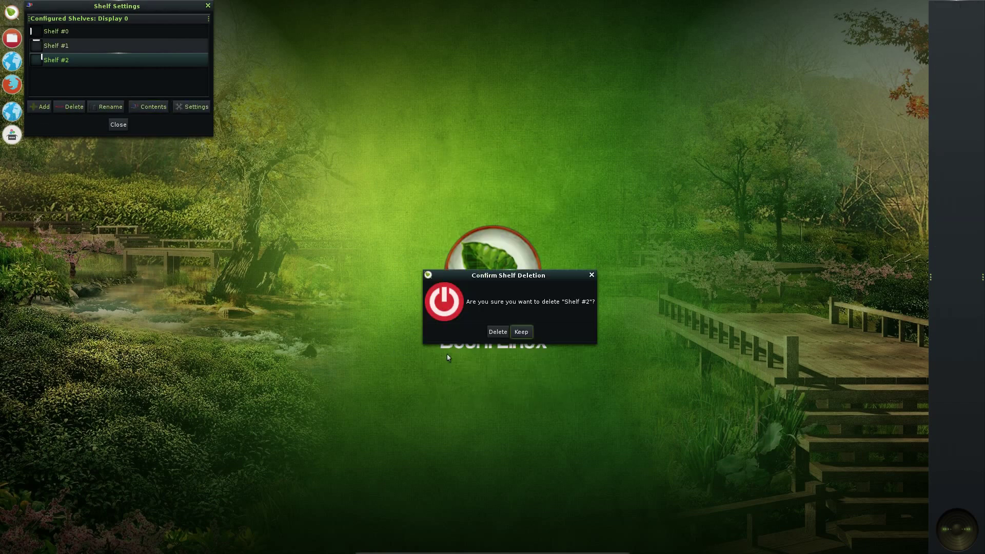
left_click(496, 332)
left_click(118, 125)
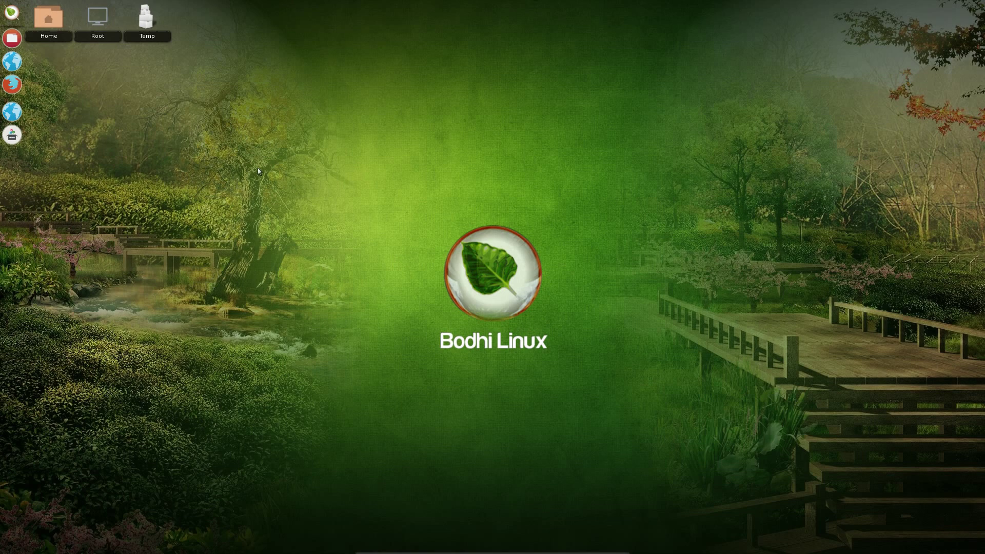
Apply the A-19-Bodhi-Angelic system theme in the Theme Selector.
left_click(266, 180)
mouse_move(307, 302)
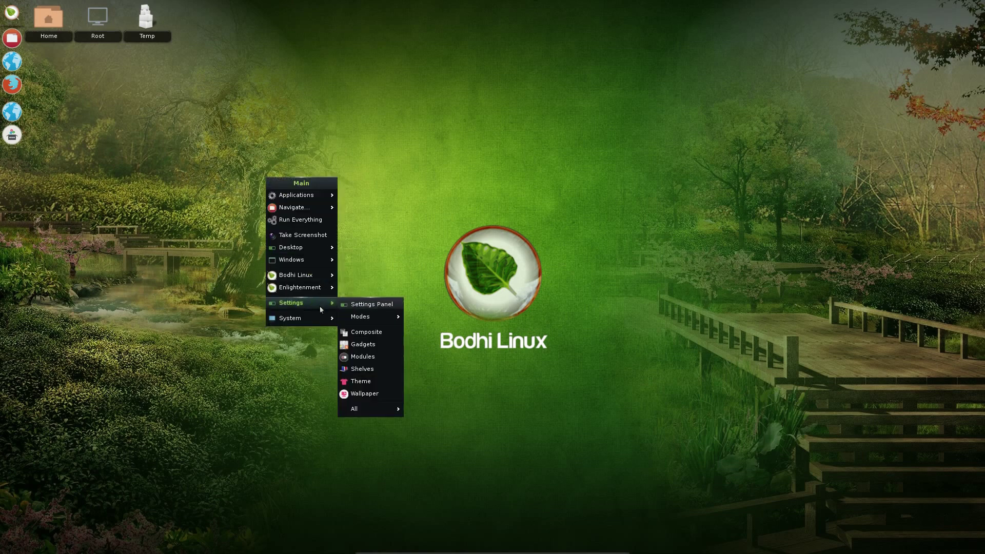
left_click(385, 386)
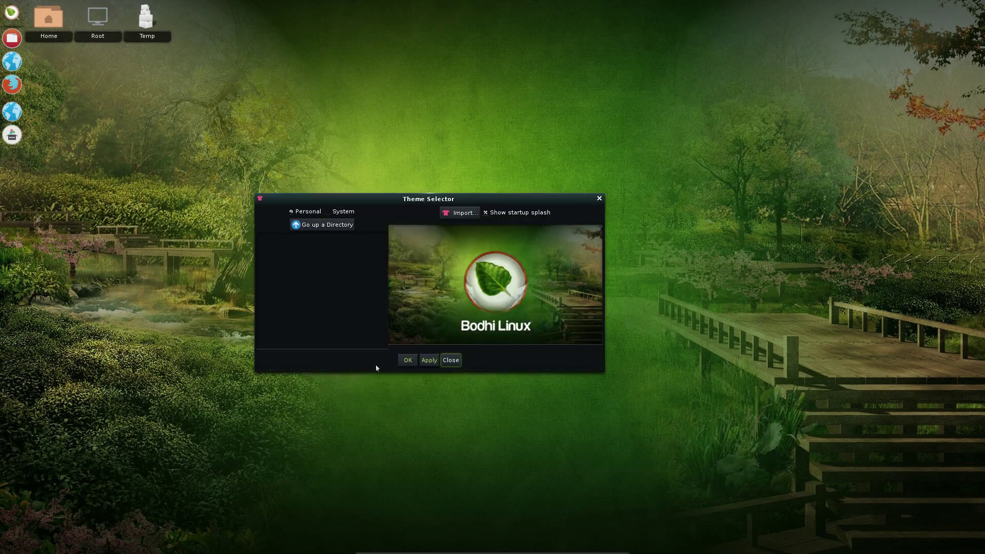
left_click(330, 213)
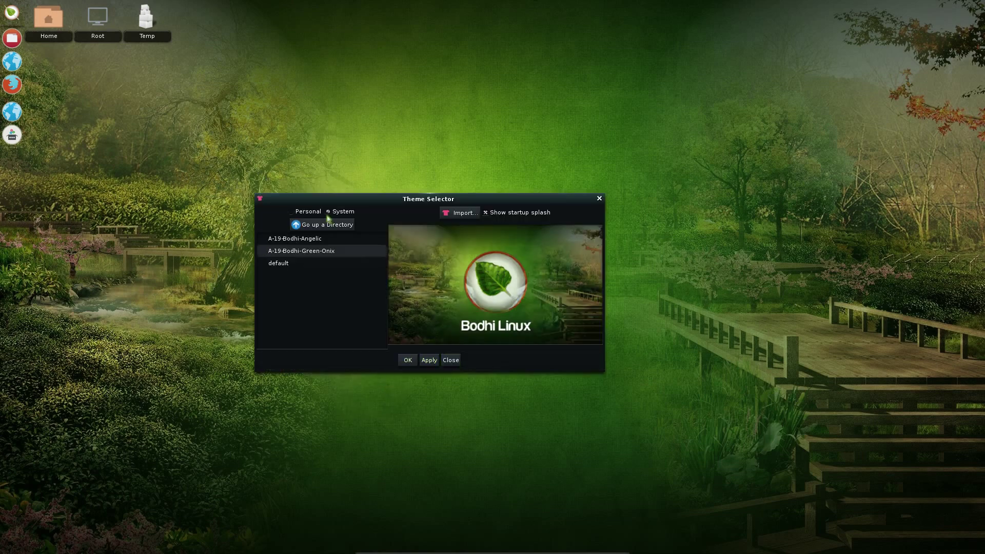
left_click(295, 240)
left_click(429, 359)
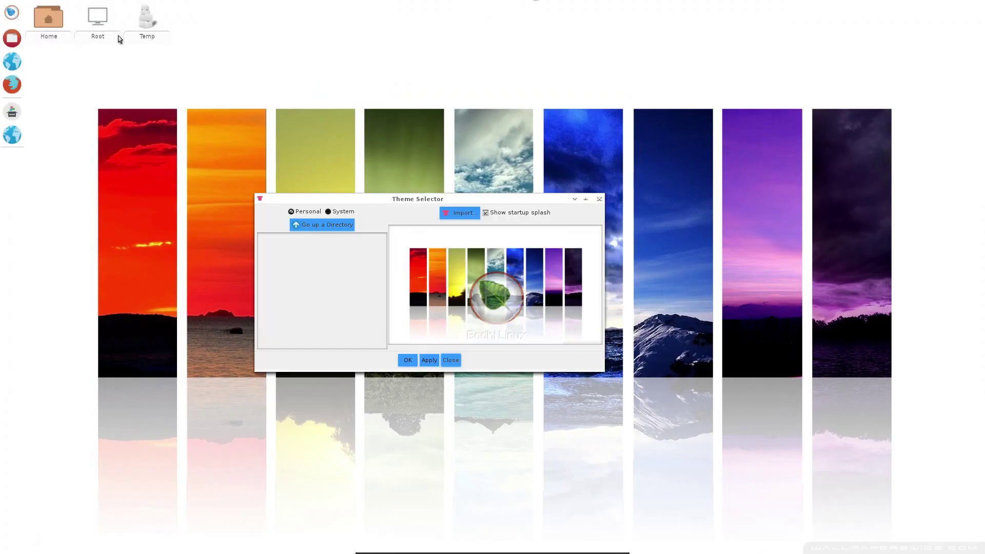
Switch back to the default system theme and bring up the launcher with Alt+Escape.
left_click(339, 213)
left_click(282, 263)
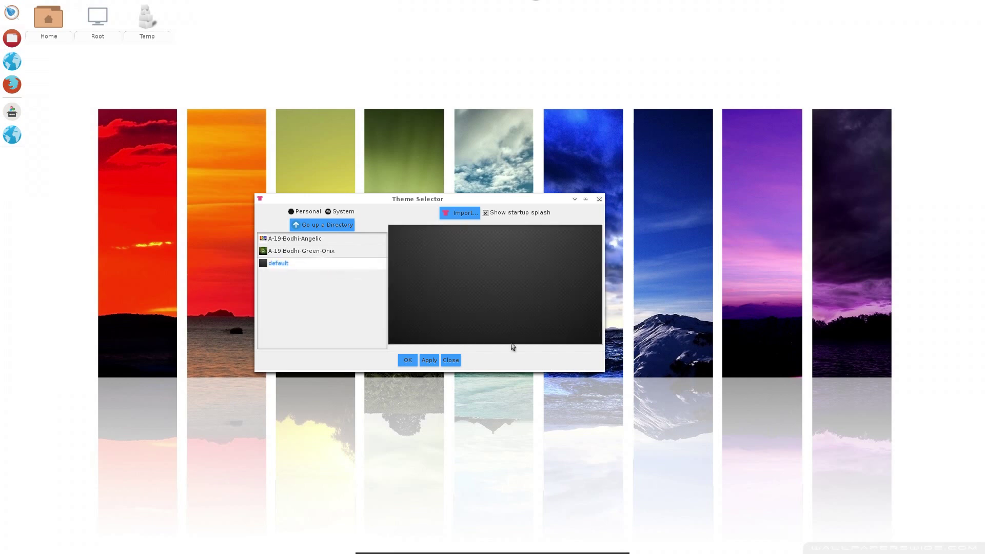
left_click(430, 361)
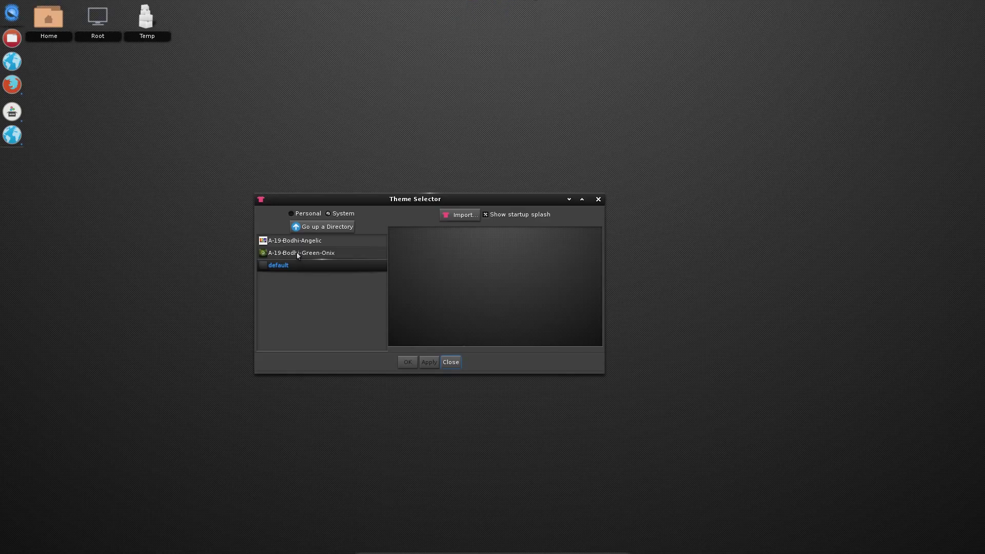
key("alt+Escape")
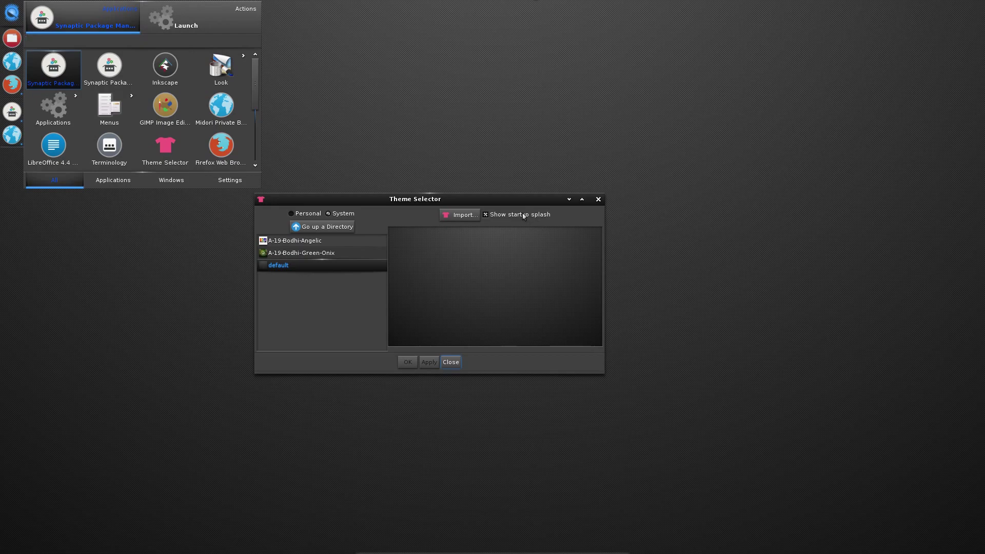
Replace the theme wallpaper with the system Lantern_Cluster image, found by searching 'wall'.
left_click(450, 362)
left_click(450, 362)
left_click(332, 202)
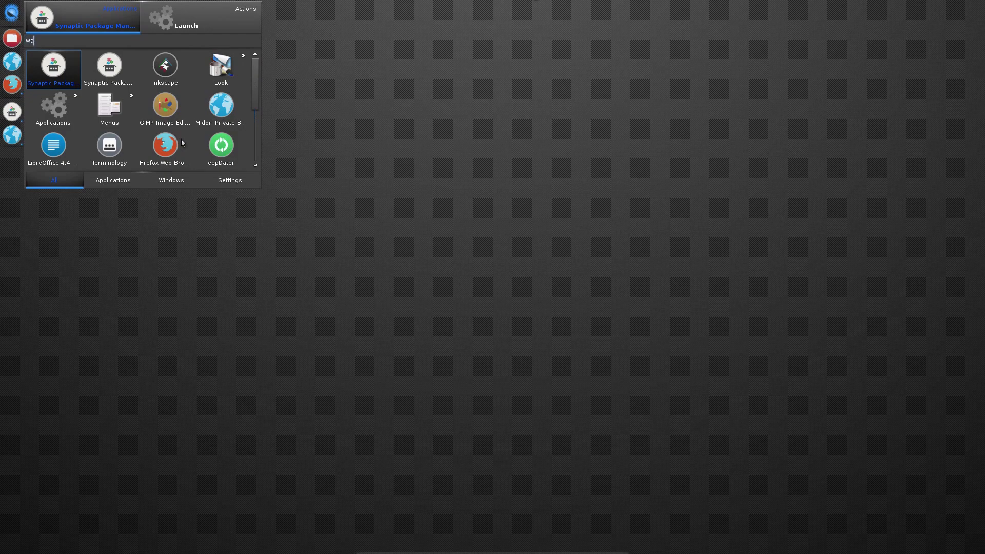
type("ll")
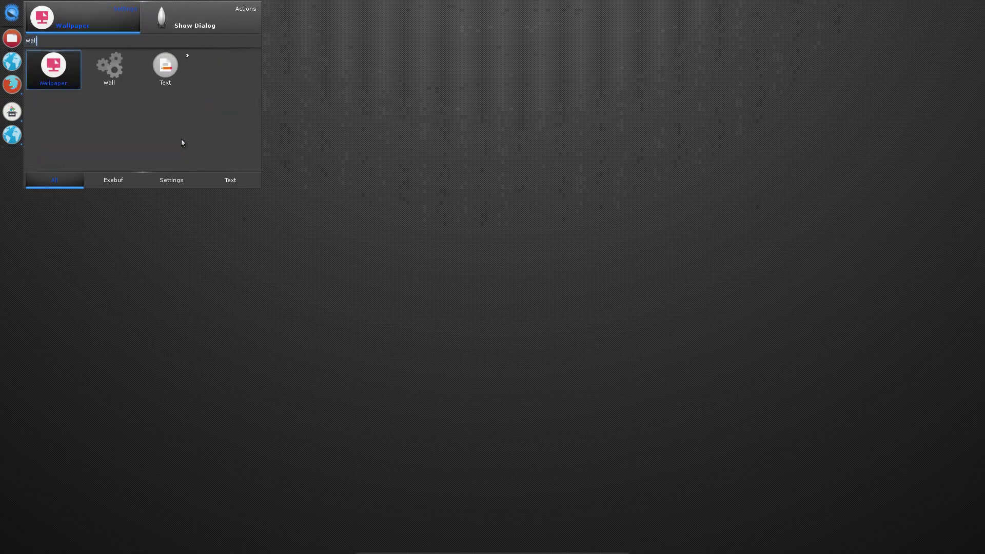
left_click(53, 66)
left_click(520, 168)
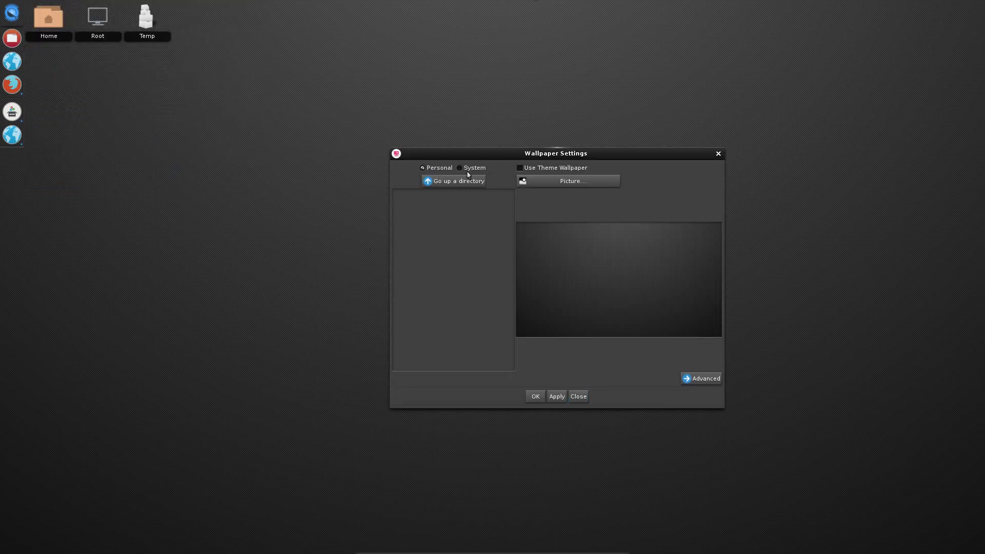
left_click(460, 168)
scroll(433, 314, "down", 3)
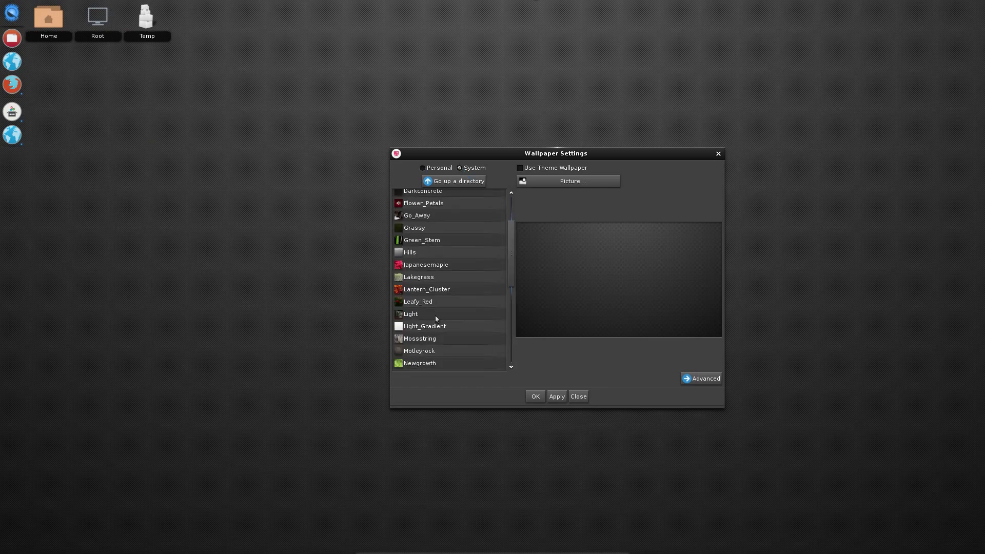
left_click(421, 290)
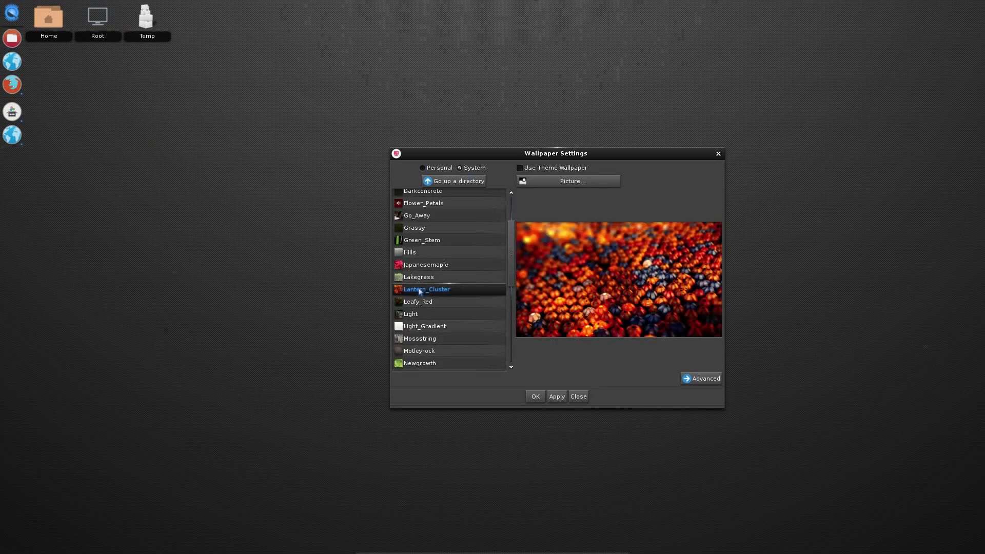
left_click(557, 396)
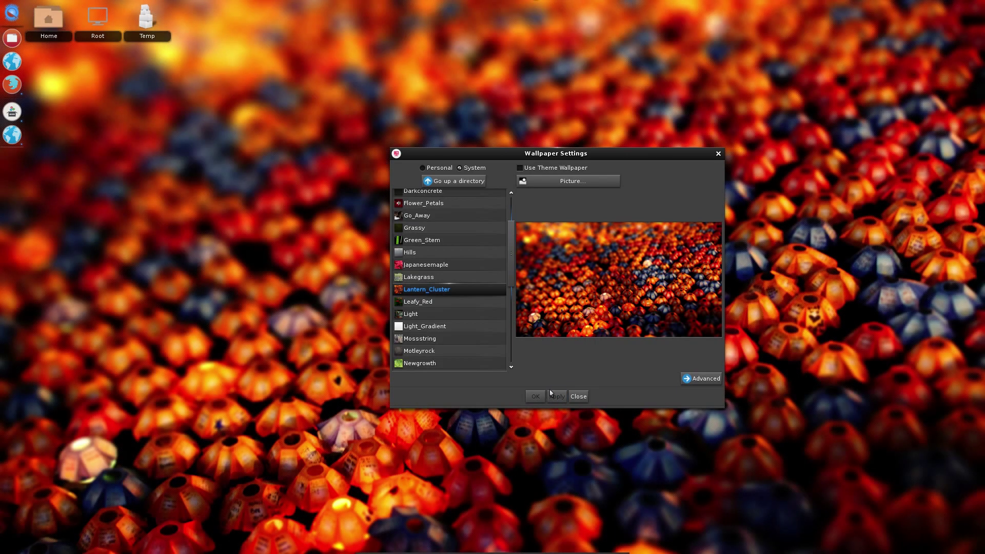
Close wallpaper settings and read the Installing Software QuickStart page.
left_click(528, 396)
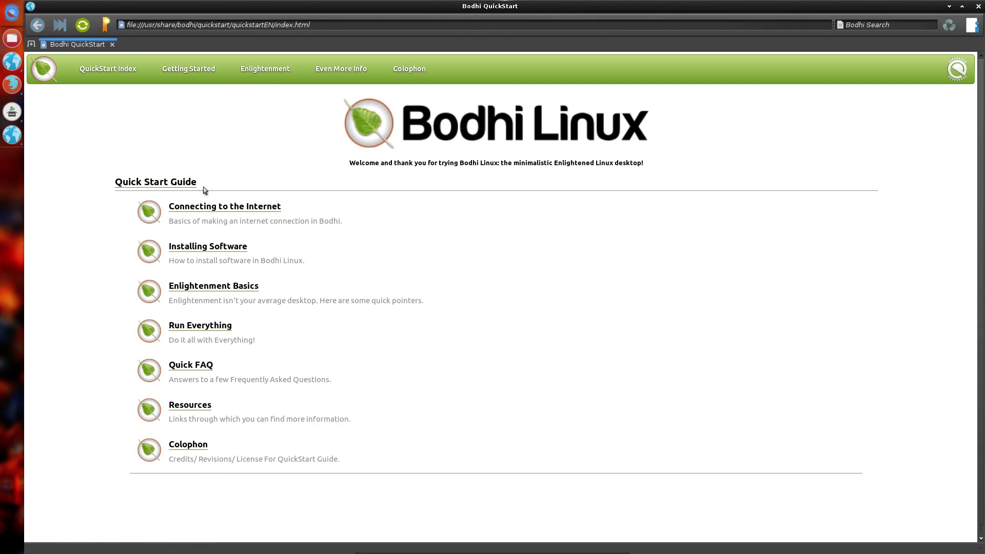
left_click(207, 242)
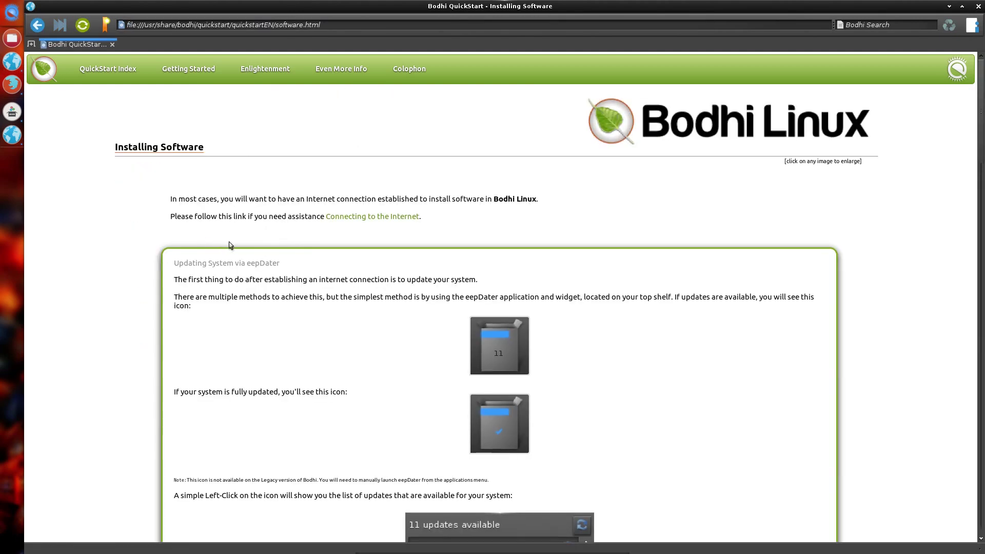
scroll(231, 264, "down", 5)
scroll(229, 266, "down", 15)
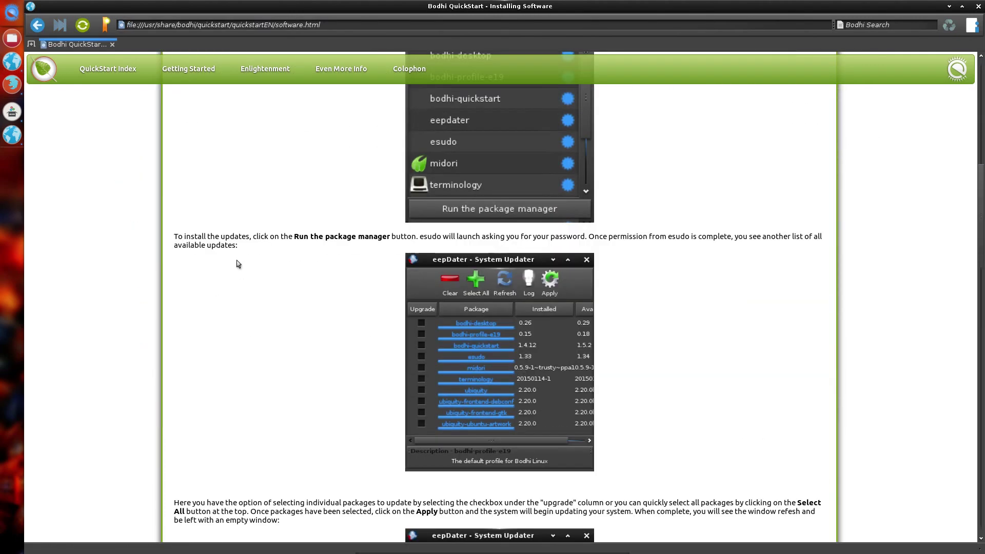
scroll(277, 276, "down", 8)
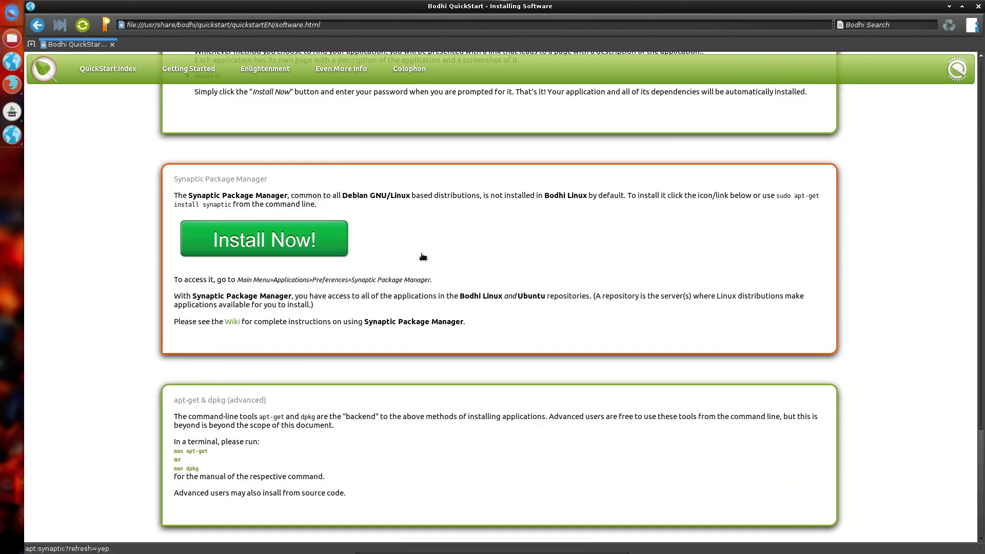
key("alt+Left")
Read the Run Everything and Quick FAQ pages, returning to the QuickStart index.
left_click(200, 325)
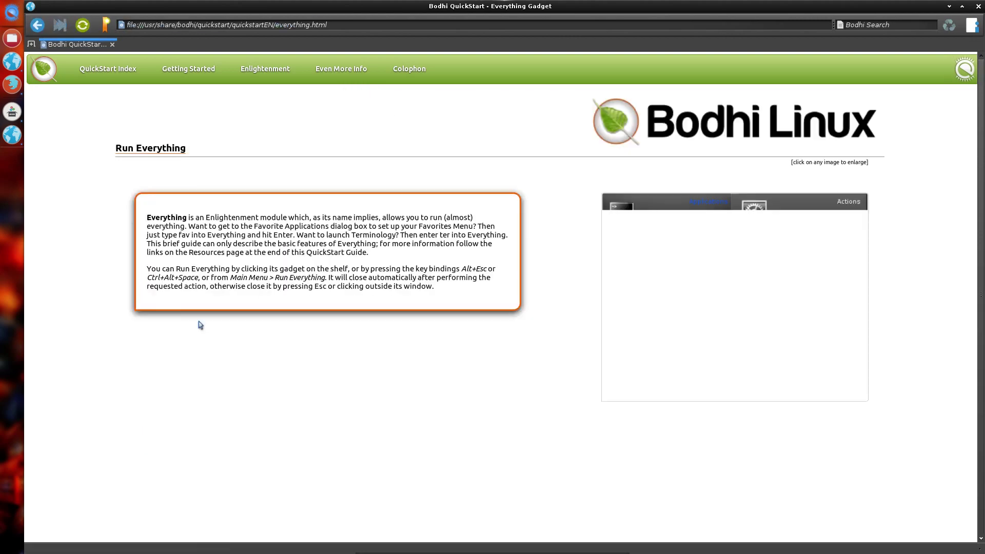
scroll(202, 325, "down", 1)
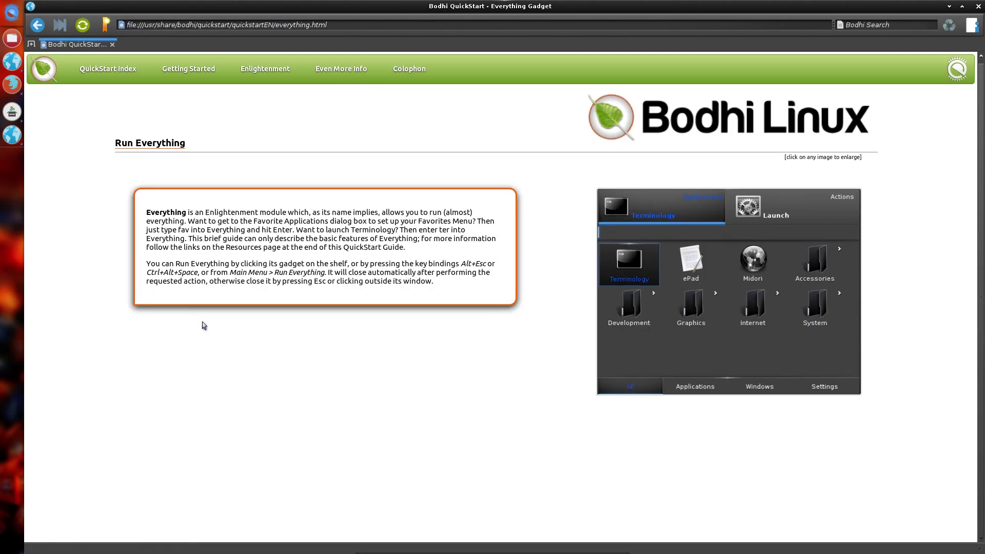
key("alt+Left")
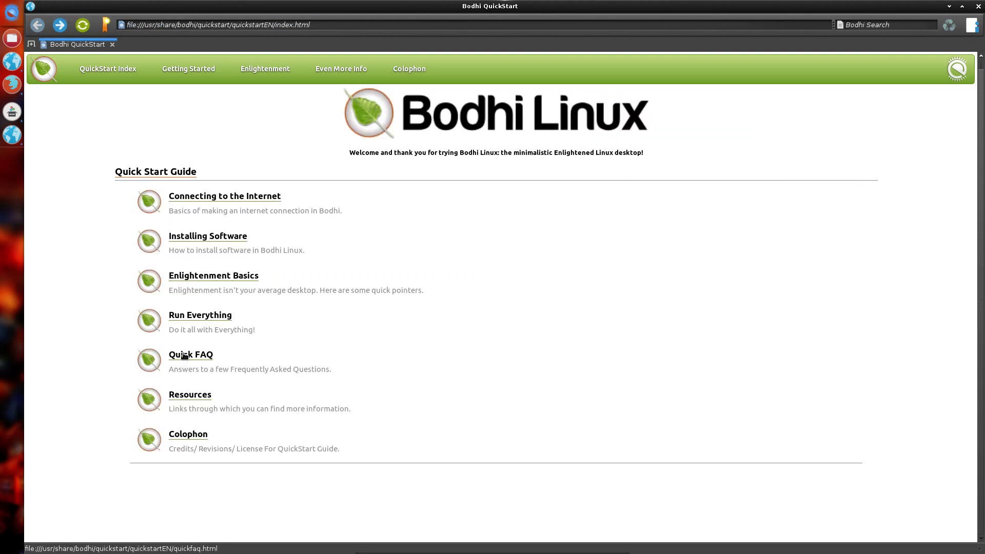
left_click(181, 355)
key("alt+Left")
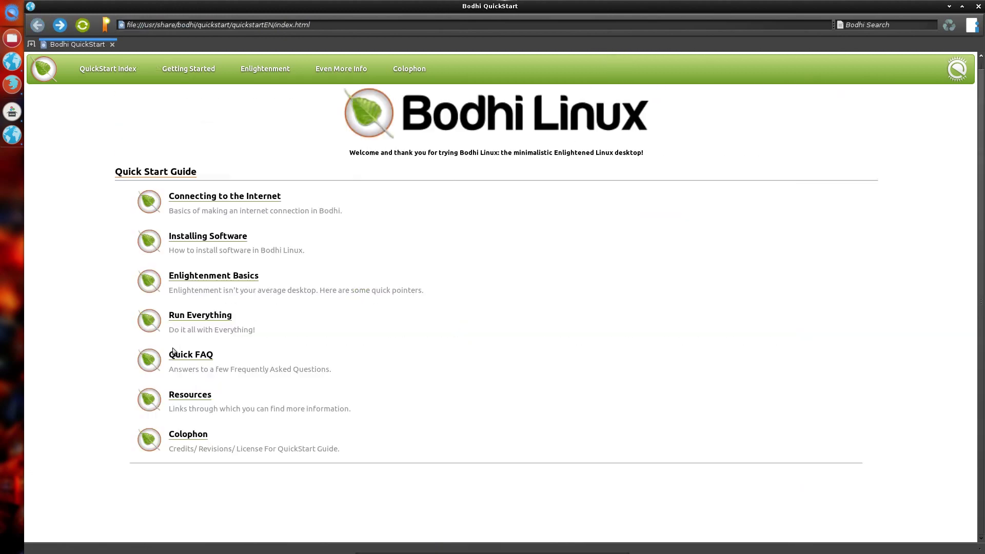
left_click(194, 68)
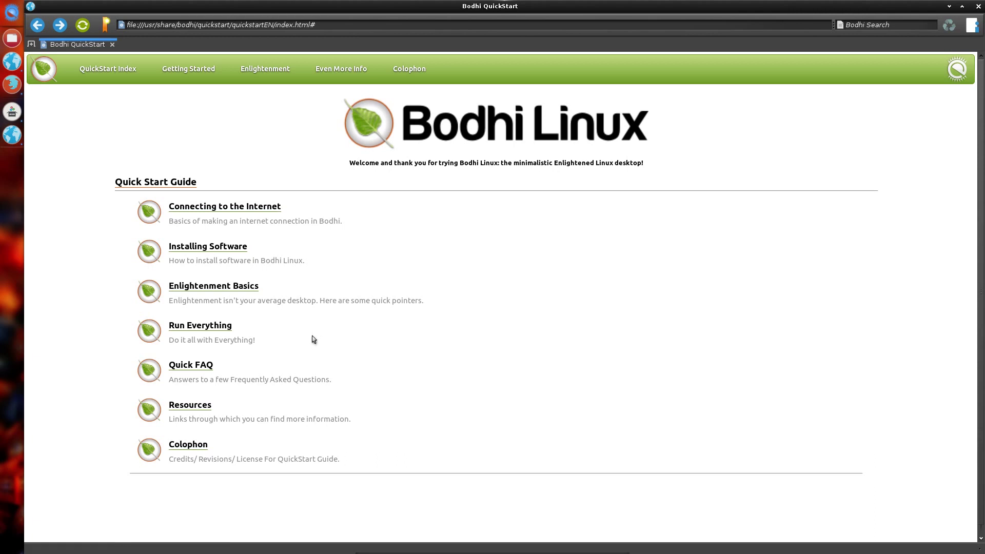
Search DuckDuckGo for 'bodhi linux' and open the official bodhilinux.com result.
left_click(299, 24)
key("BackSpace")
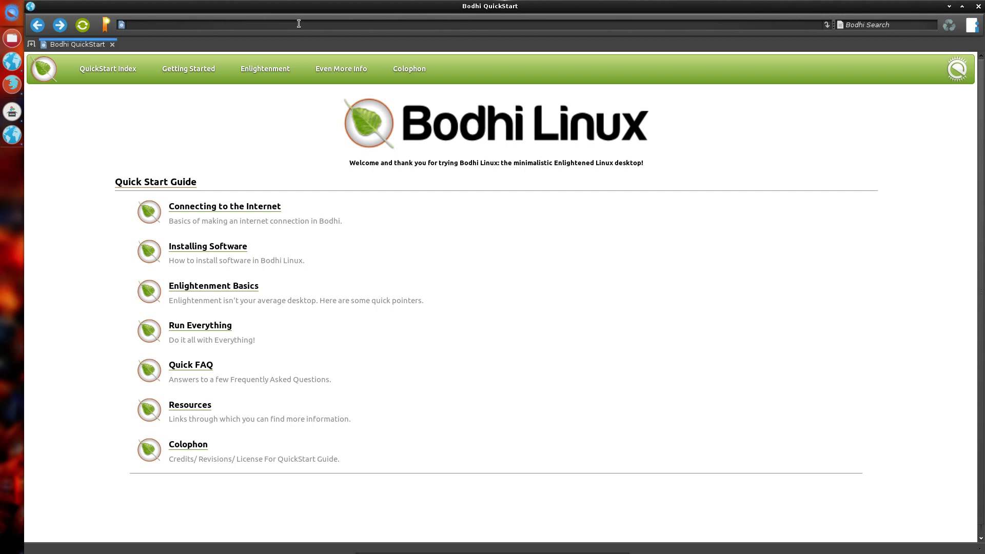
type("bodhi ")
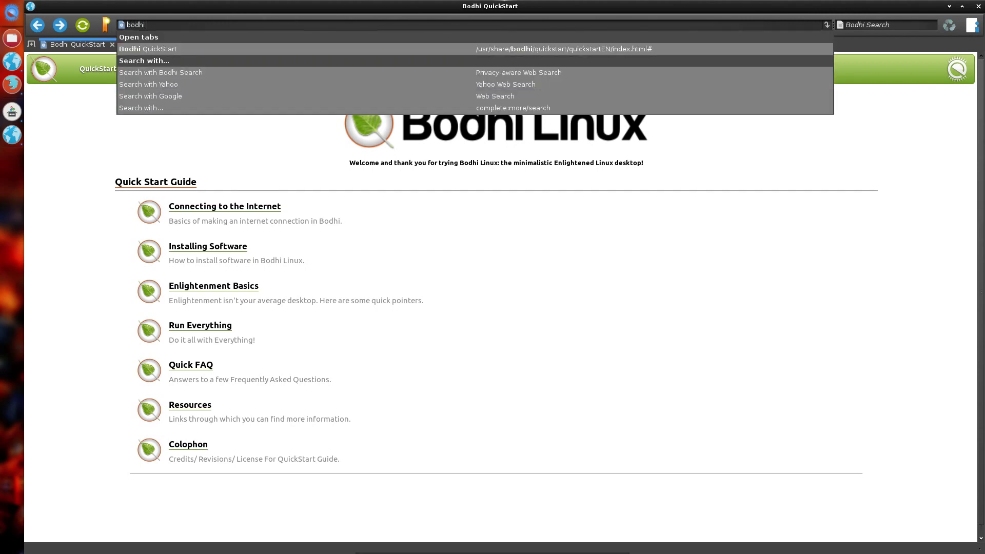
type("linux")
key("Return")
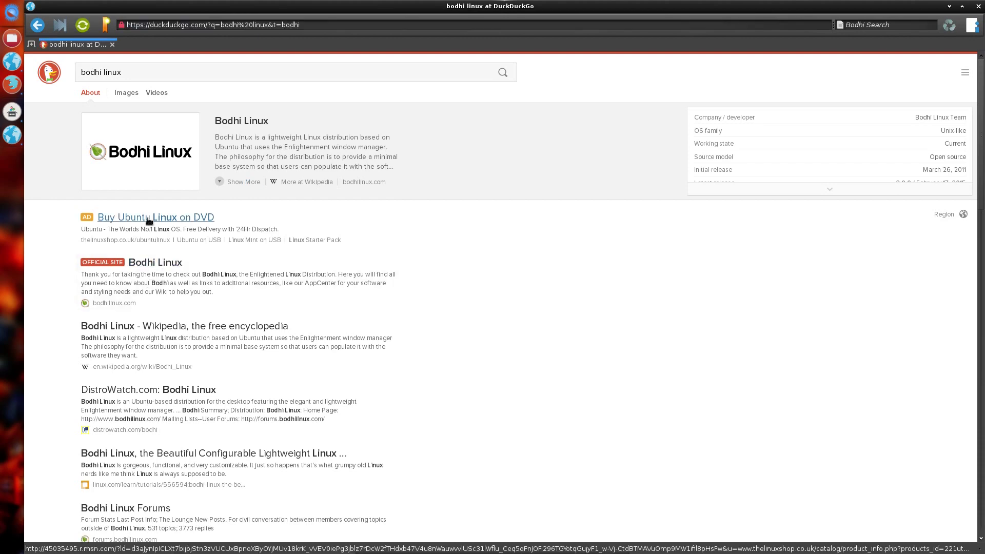
left_click(157, 263)
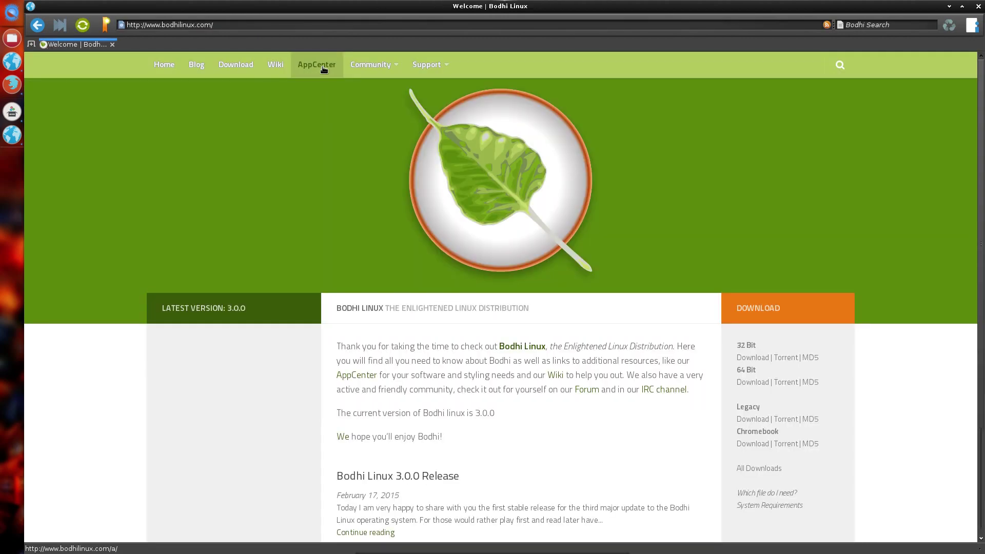
Browse AppCenter's Image Viewers, checking ePhoto before opening Mirage's page.
left_click(323, 72)
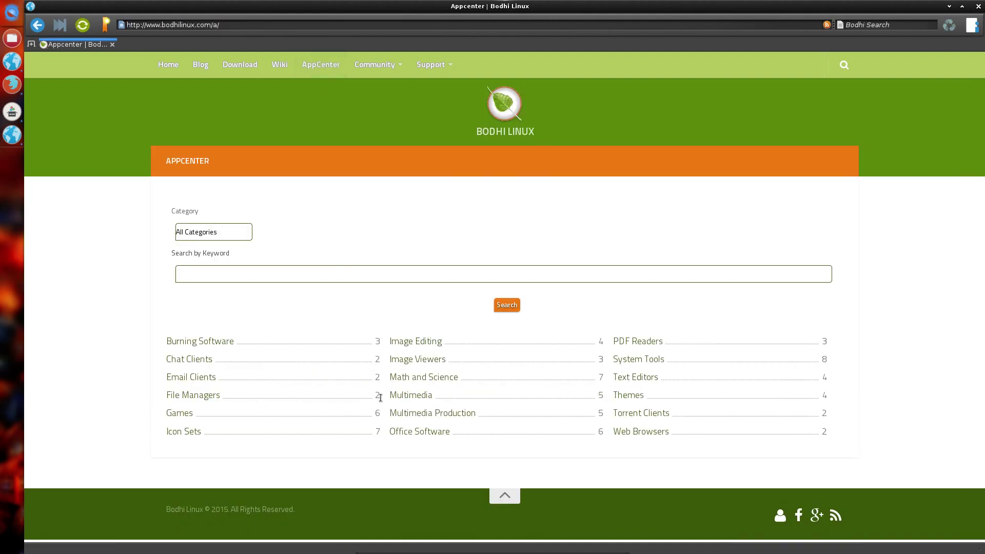
left_click(405, 359)
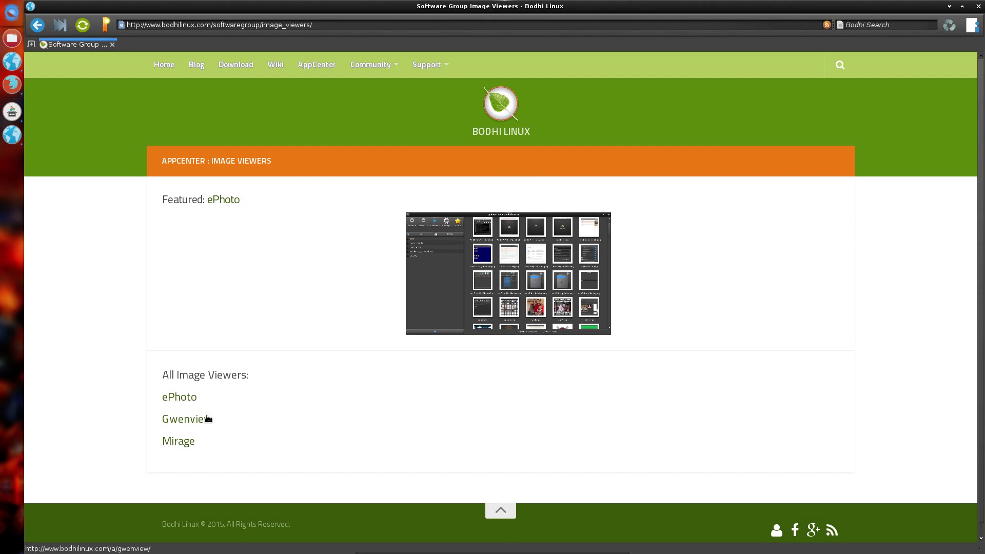
left_click(188, 402)
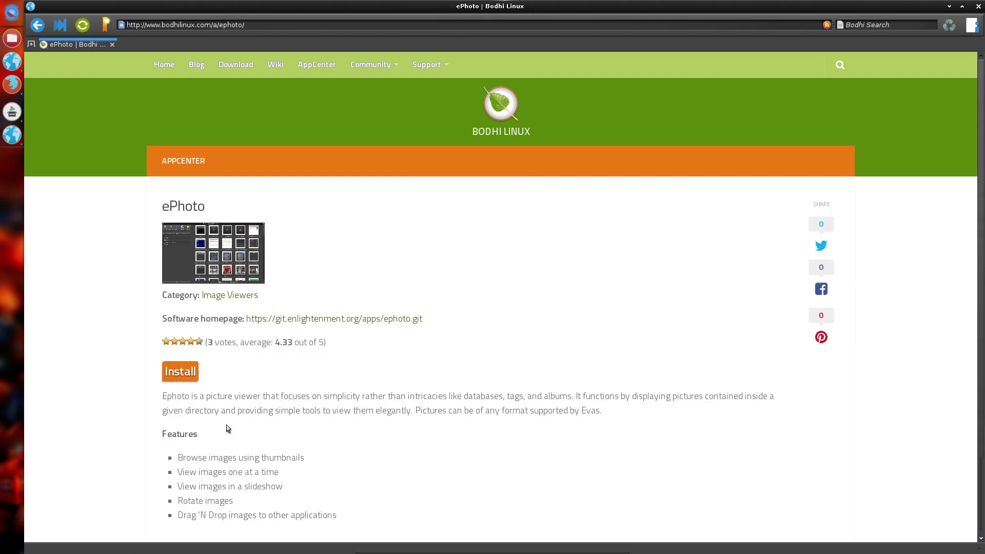
key("alt+Left")
left_click(194, 442)
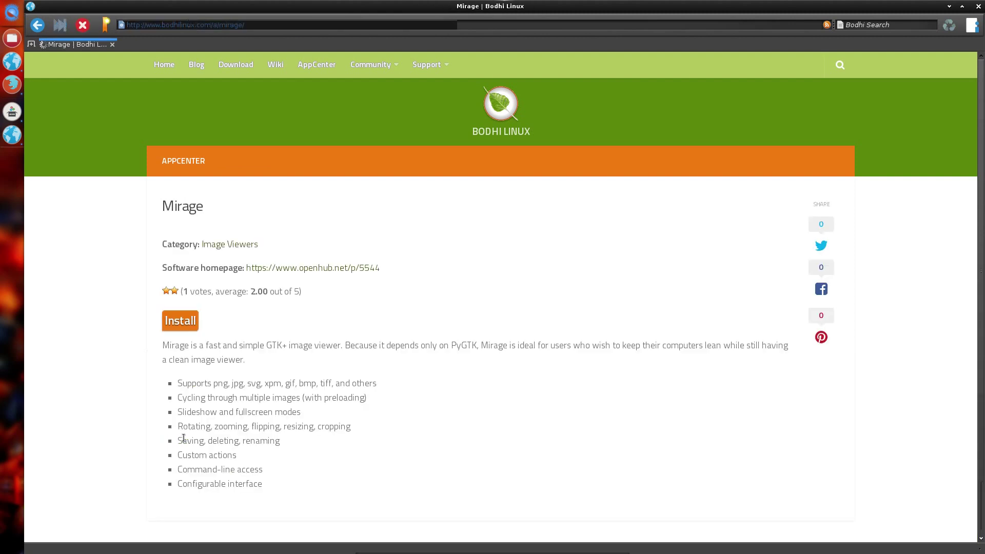
Install Mirage with administrator authorization, then launch it via 'mir' in the launcher.
left_click(187, 390)
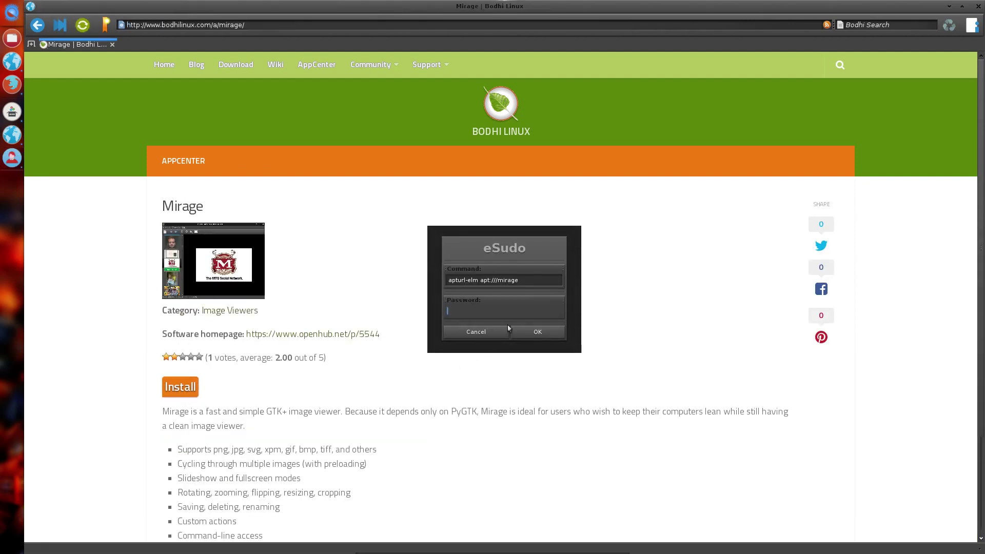
left_click(513, 331)
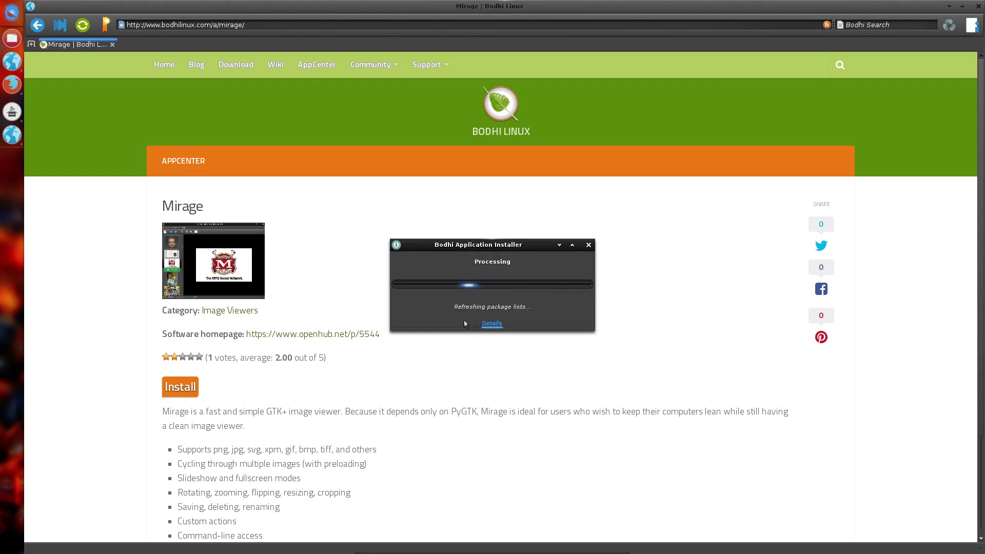
left_click(538, 473)
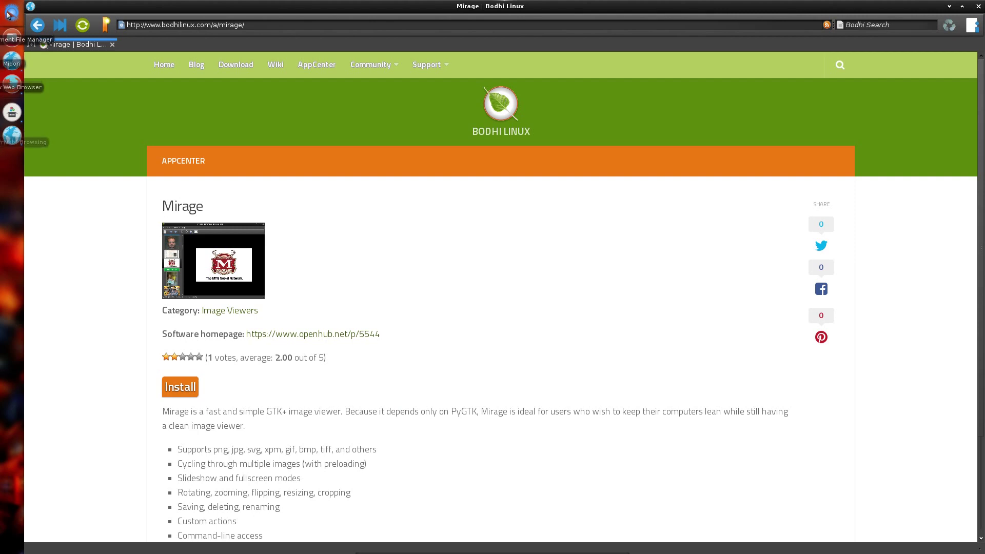
left_click(9, 13)
type("mir")
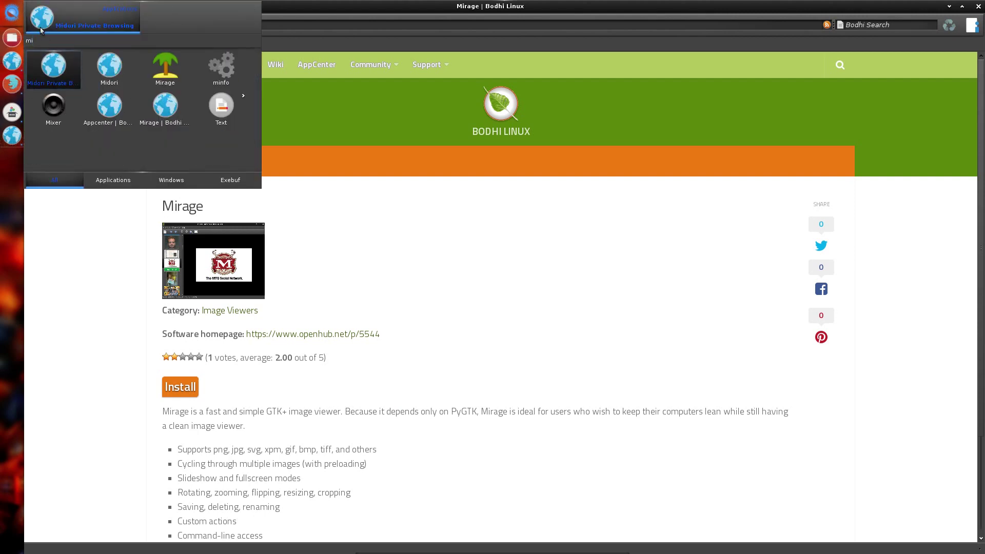
left_click(66, 75)
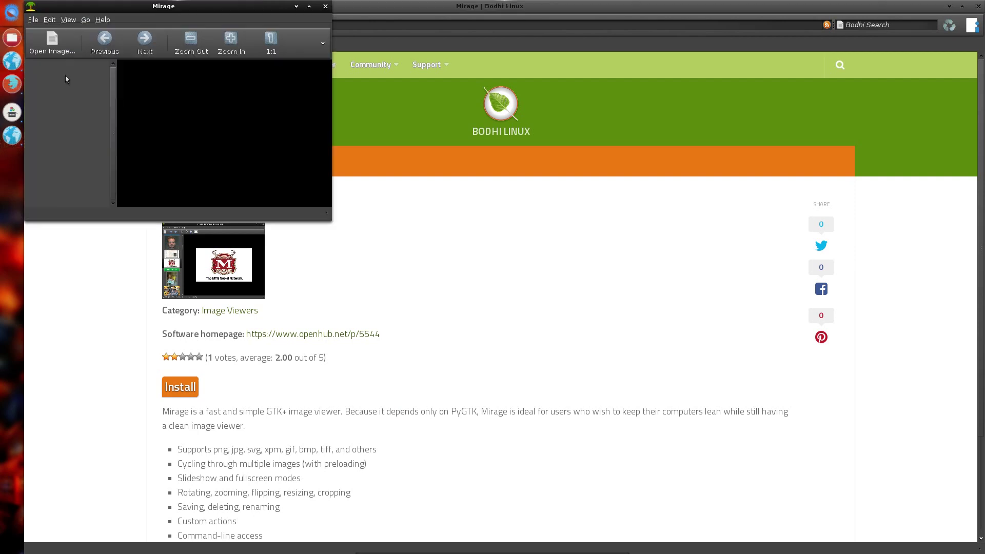